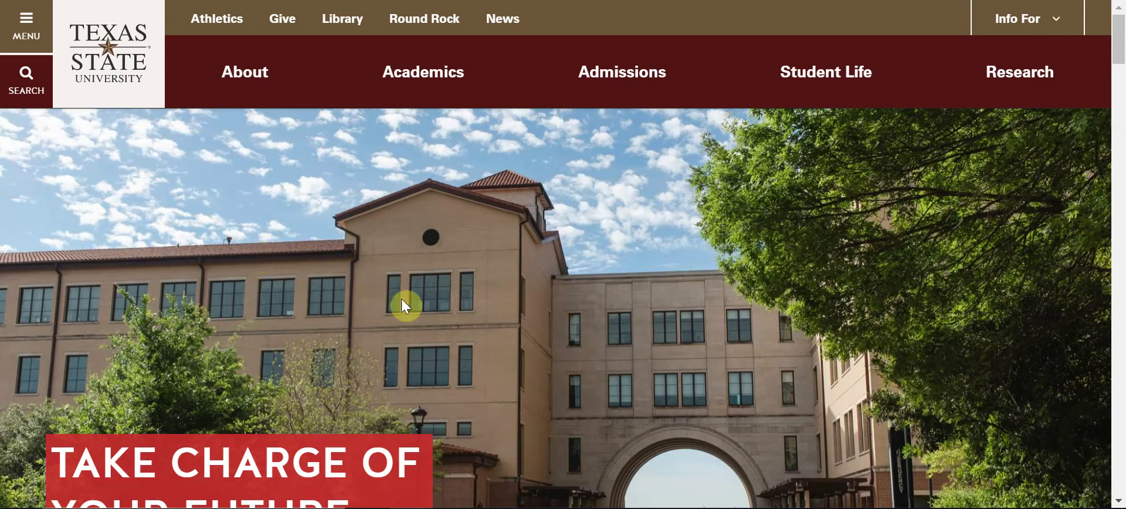
Step: Go to the Texas State University library website and open its research databases page
click(27, 34)
scroll(66, 405, down, 2)
scroll(66, 403, down, 1)
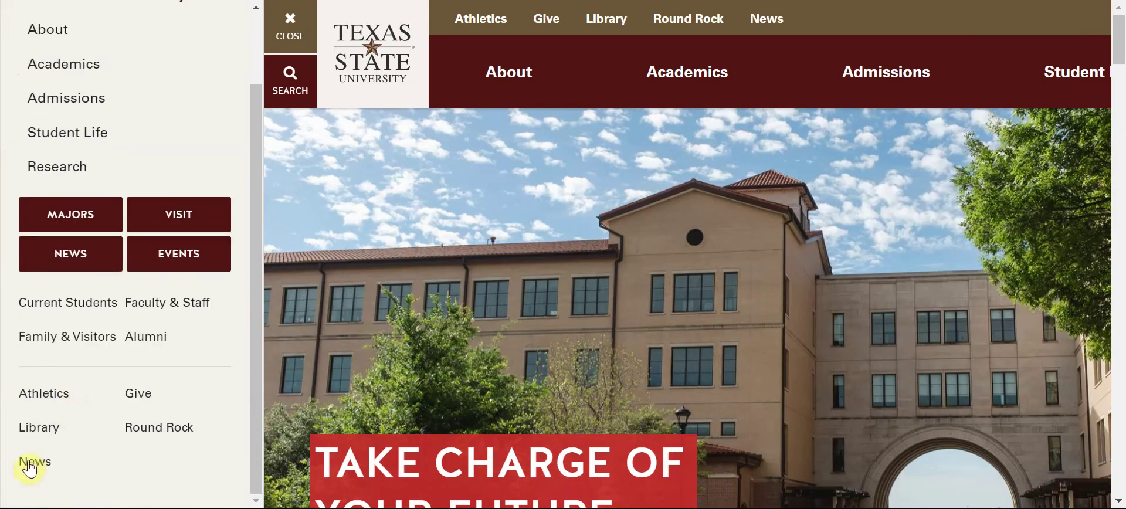
click(42, 434)
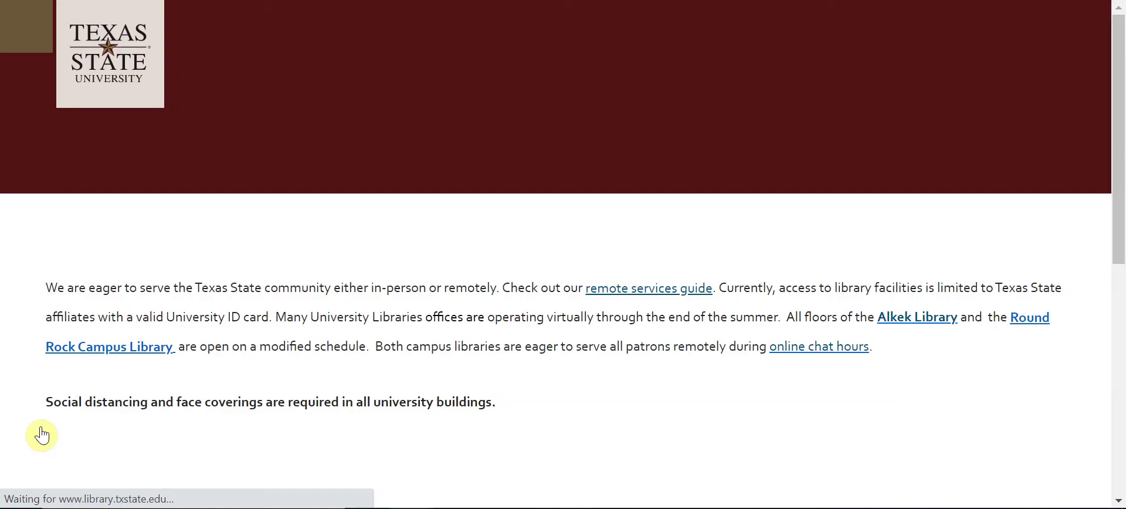
scroll(548, 332, down, 3)
scroll(548, 332, down, 4)
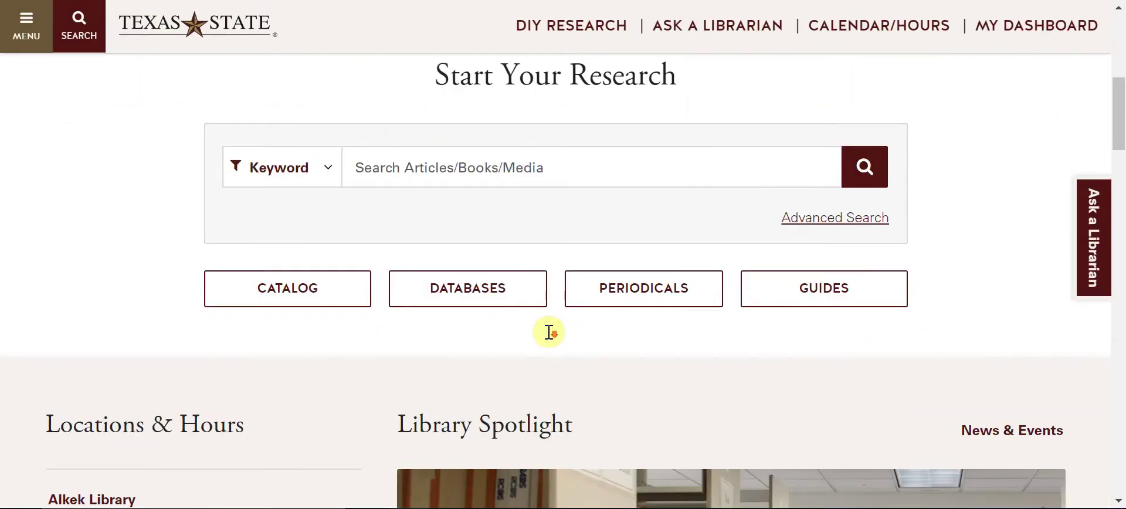
click(462, 298)
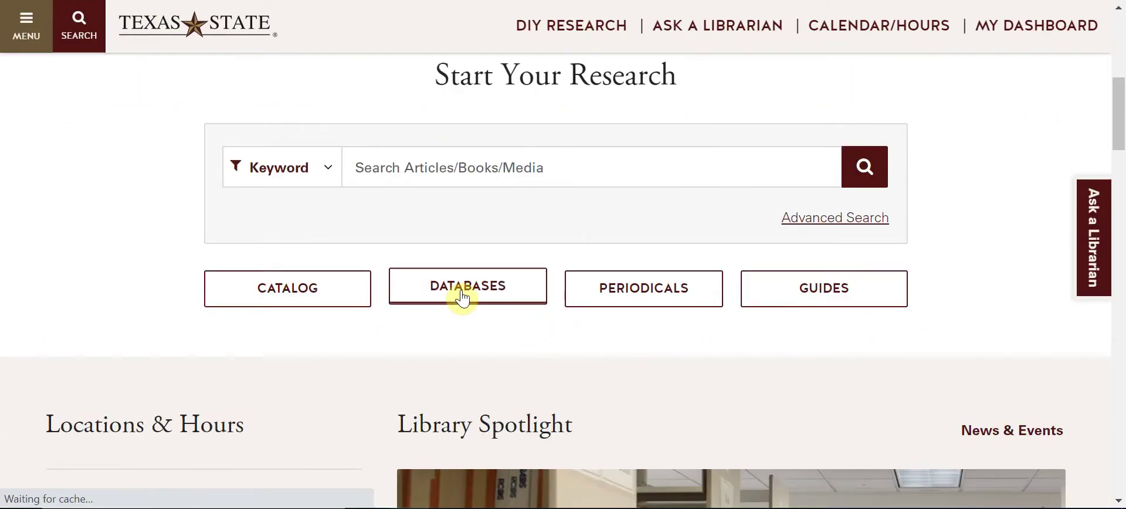
Step: Search the research databases for "passport" and open the Passport (formerly Global Market Information Database) resource
click(428, 270)
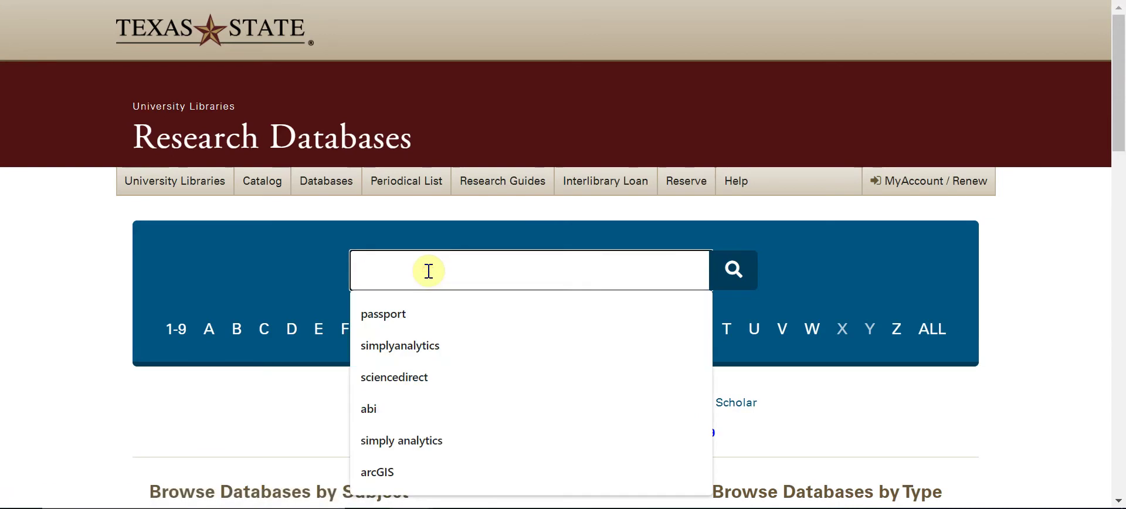
click(399, 313)
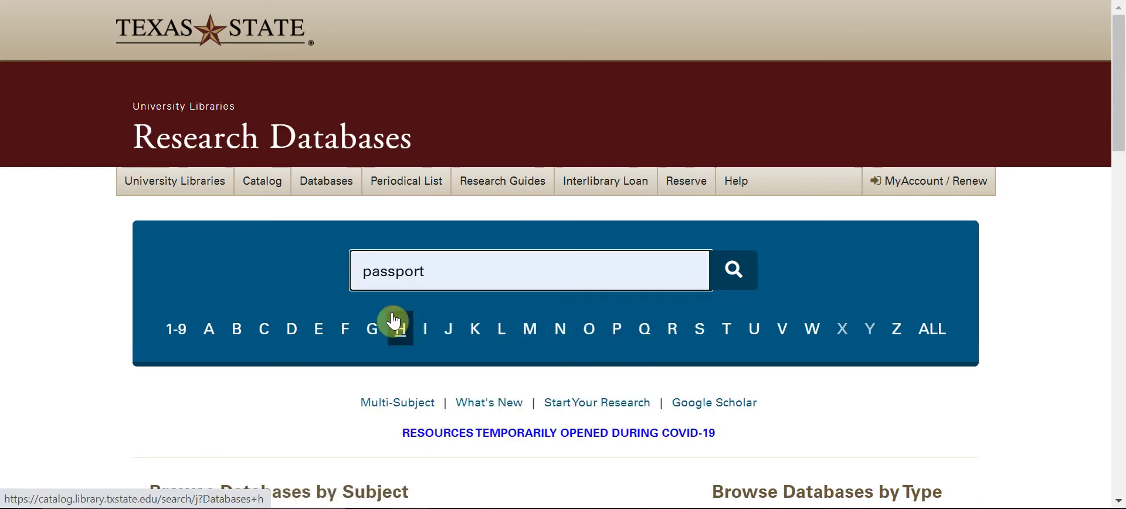
click(733, 280)
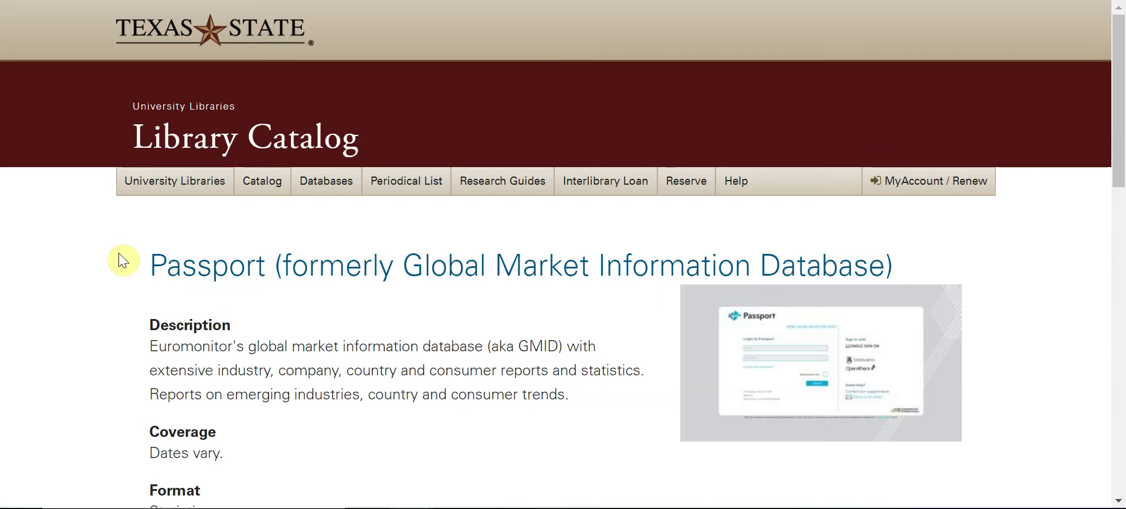
click(206, 273)
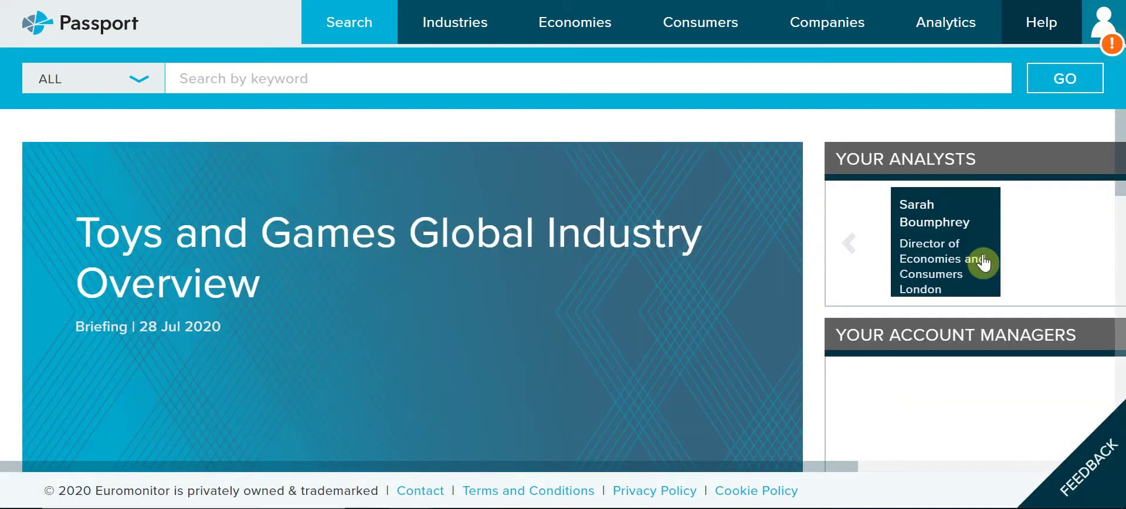
Step: Run a statistics search by industry with Hot Drinks as the industry and Tea as the category
click(455, 22)
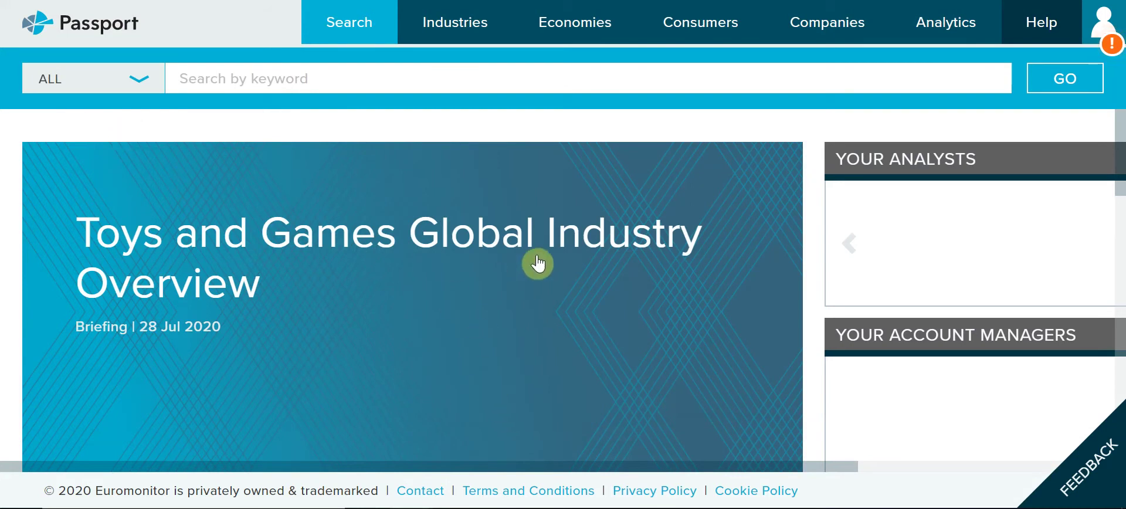
drag(1118, 147, 1120, 176)
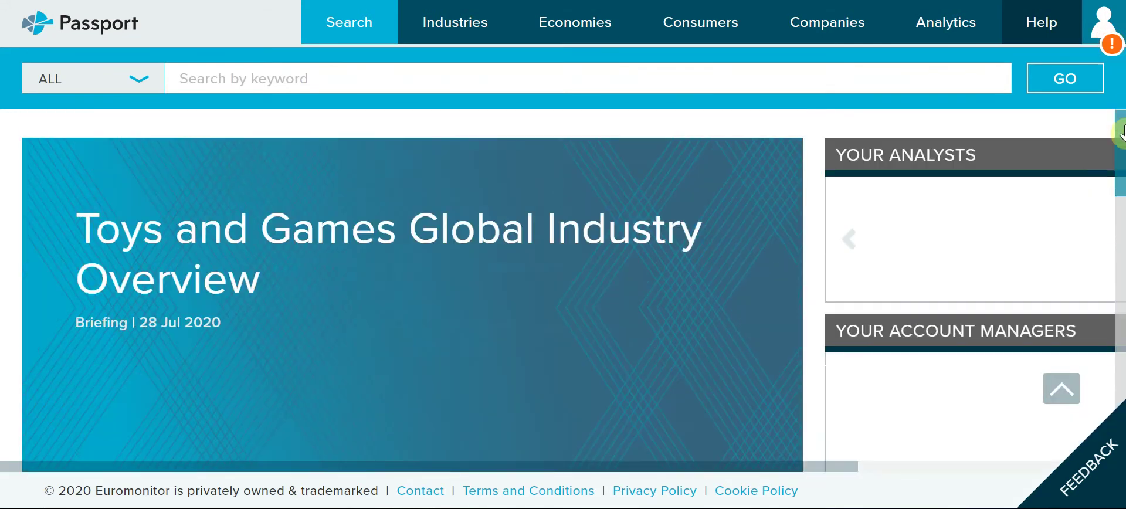
drag(1120, 212, 1119, 171)
drag(1120, 134, 1120, 335)
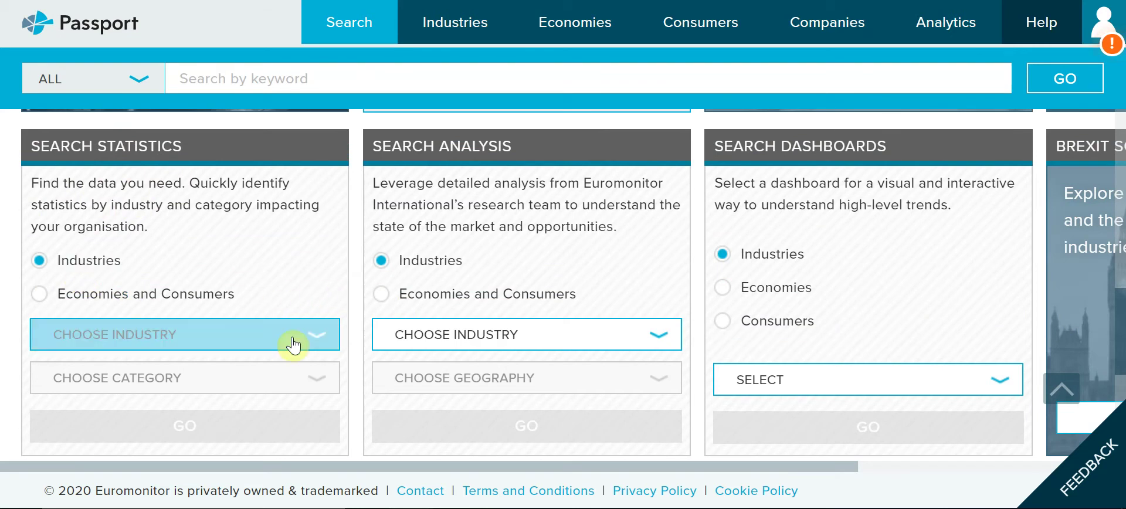
click(319, 343)
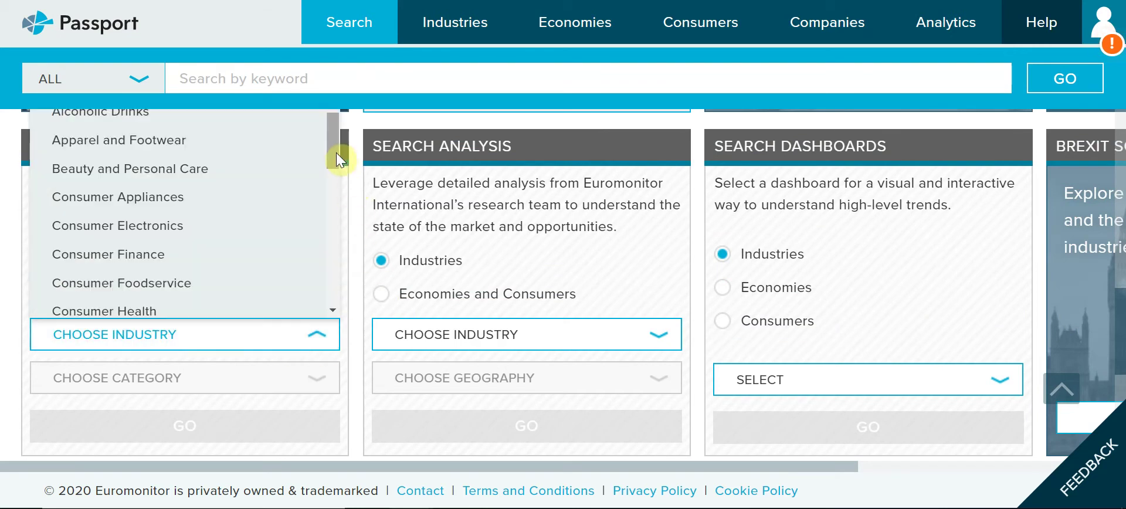
drag(336, 151, 342, 223)
click(113, 208)
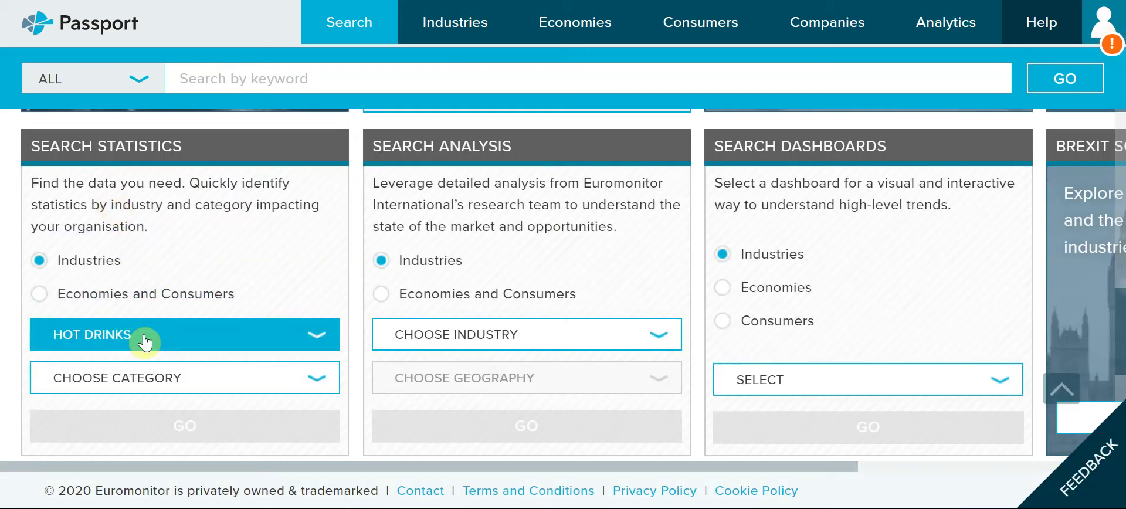
click(320, 388)
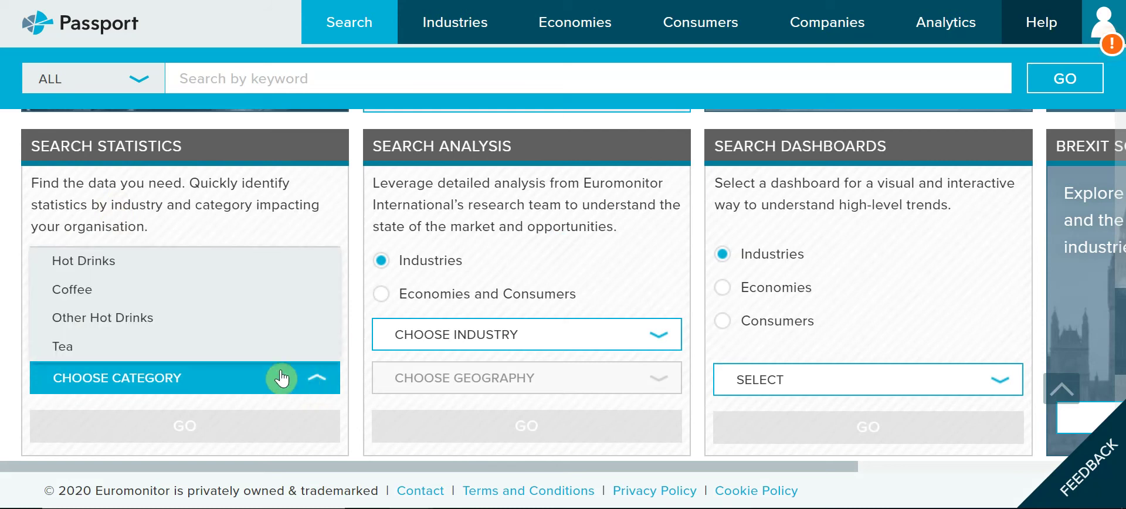
click(68, 355)
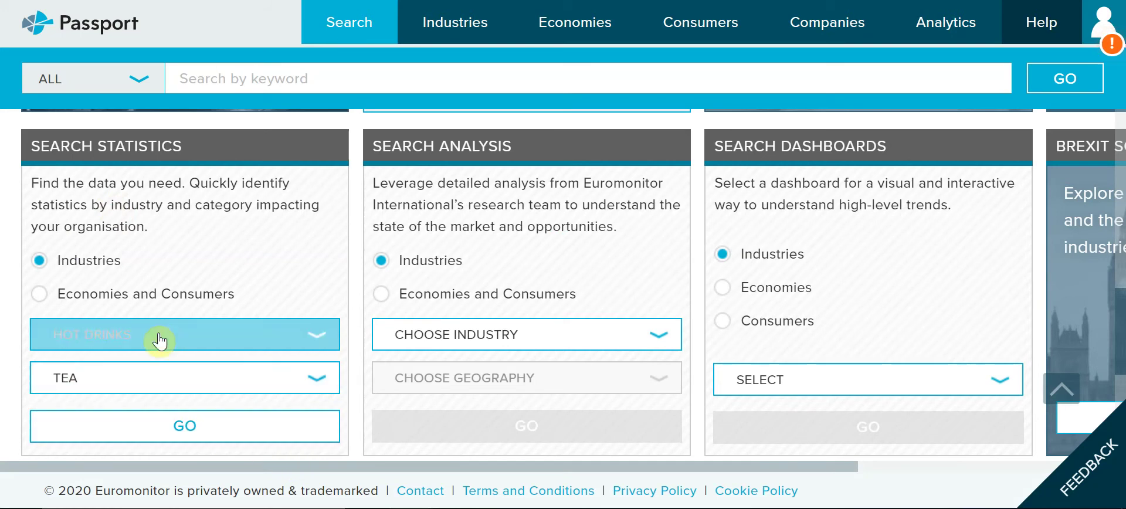
click(180, 431)
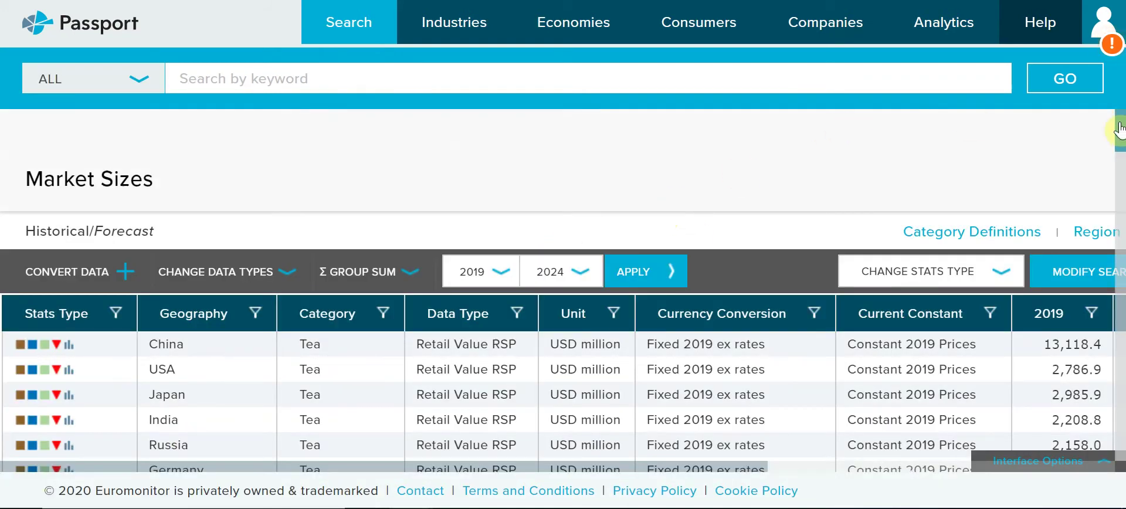
Step: Examine the tea Market Sizes table across the countries and the 2019 to 2024 year columns
drag(1119, 126, 1120, 149)
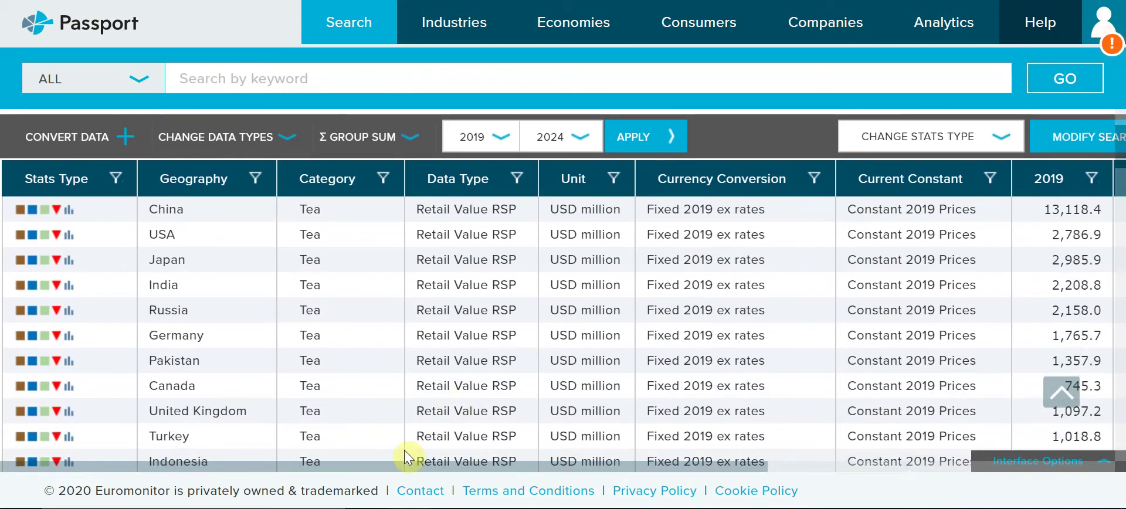
drag(384, 467, 433, 467)
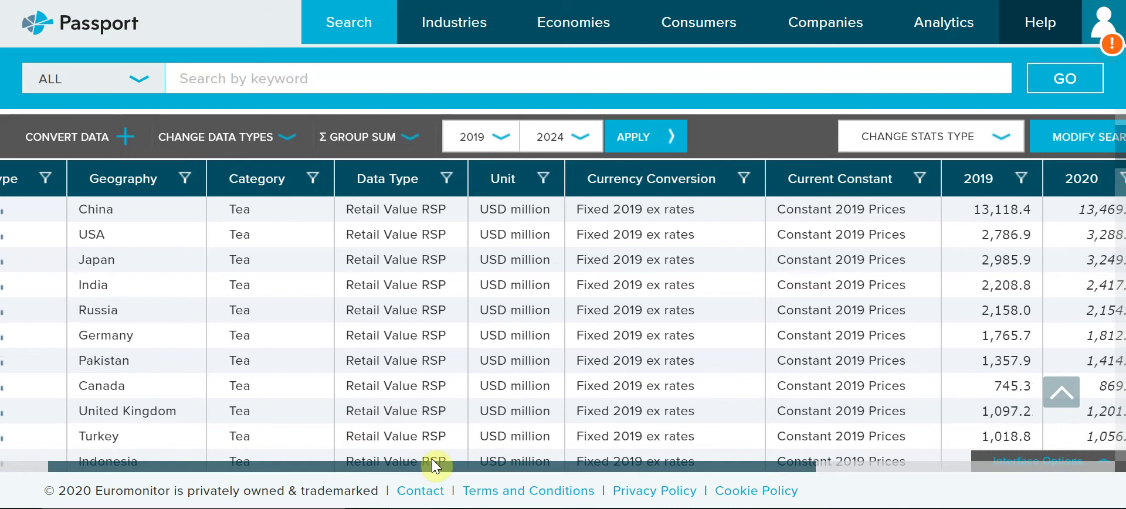
drag(302, 469, 176, 385)
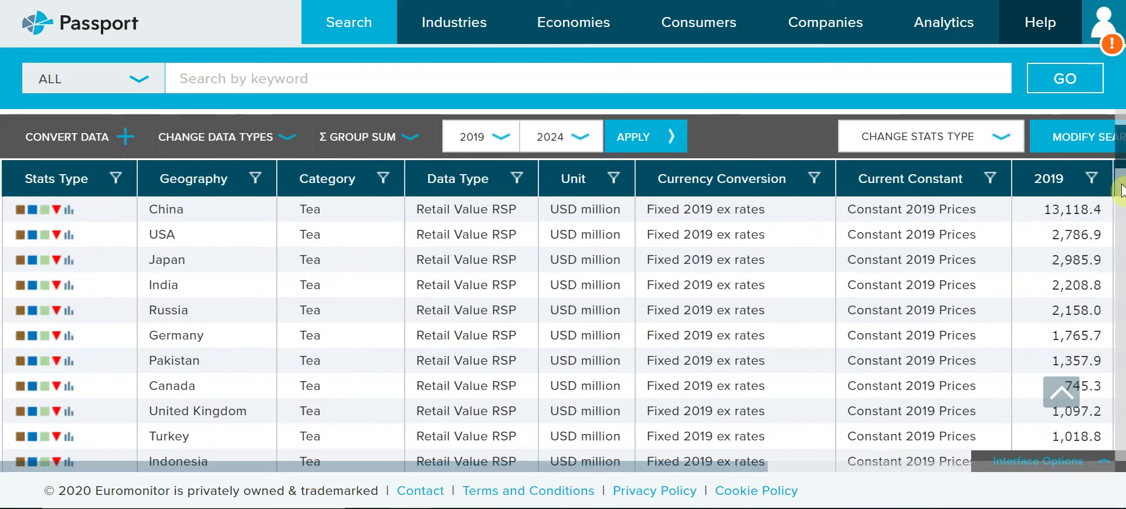
drag(1120, 161, 1121, 406)
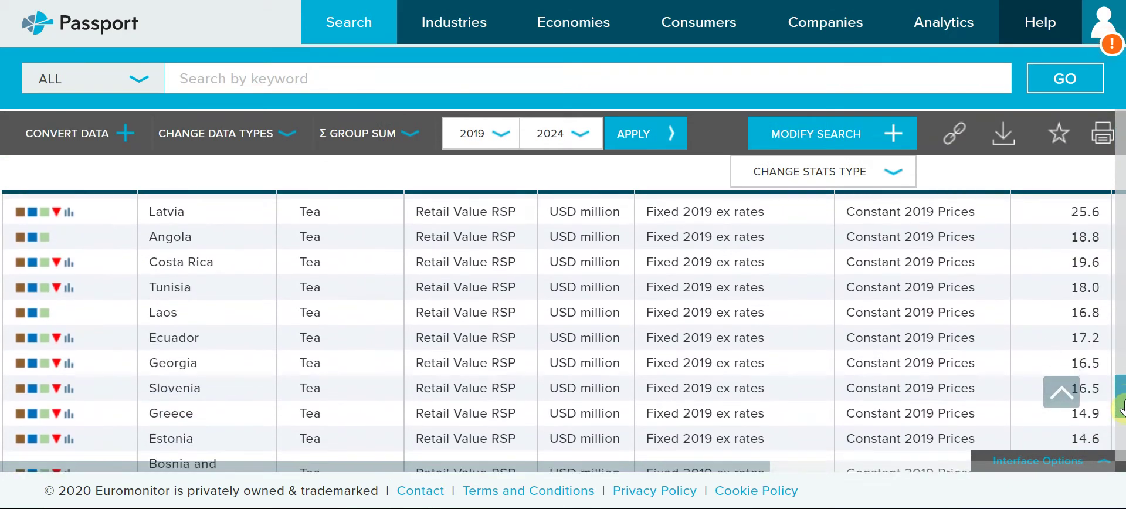
scroll(611, 446, up, 15)
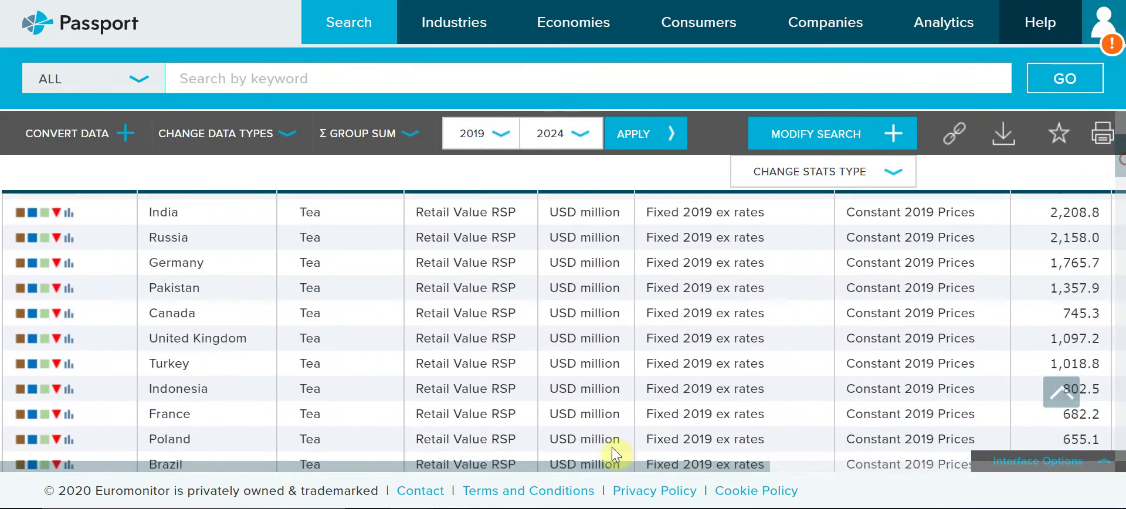
drag(553, 474, 927, 474)
scroll(1120, 129, up, 3)
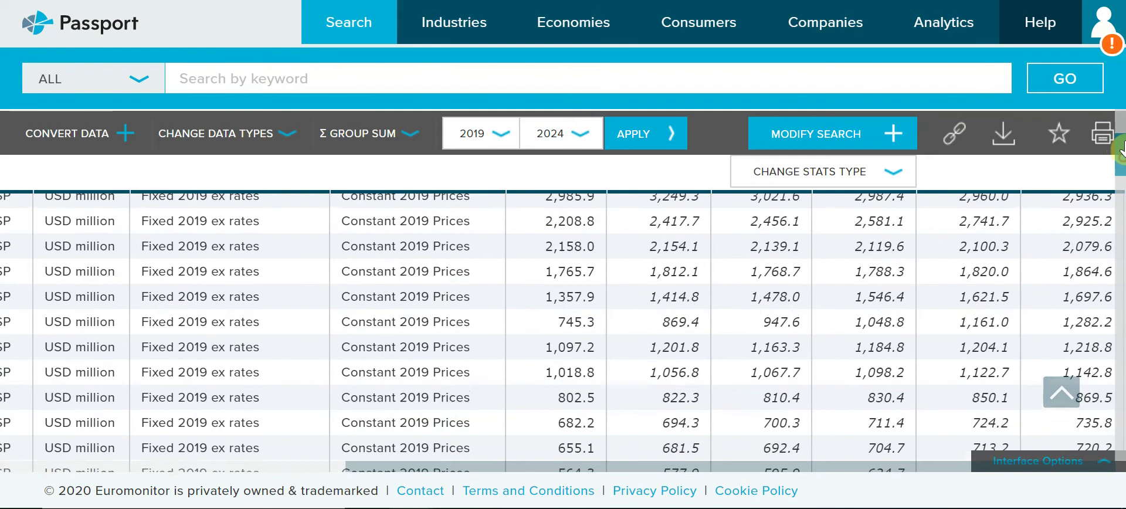
drag(1120, 126, 1121, 164)
drag(636, 468, 216, 463)
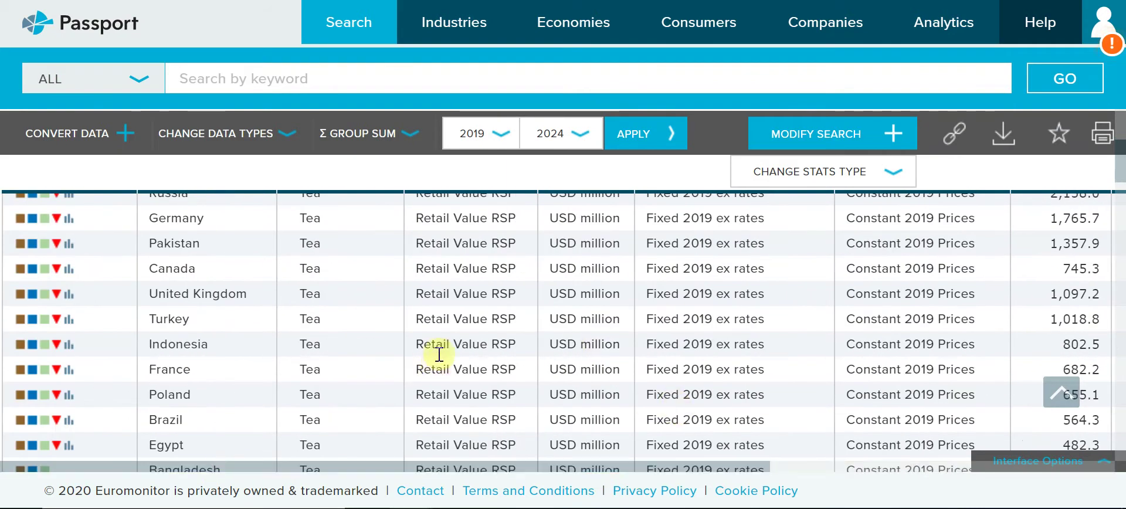
Step: Open the company shares for tea in the United Kingdom and look through the listed companies
drag(1120, 170, 1120, 162)
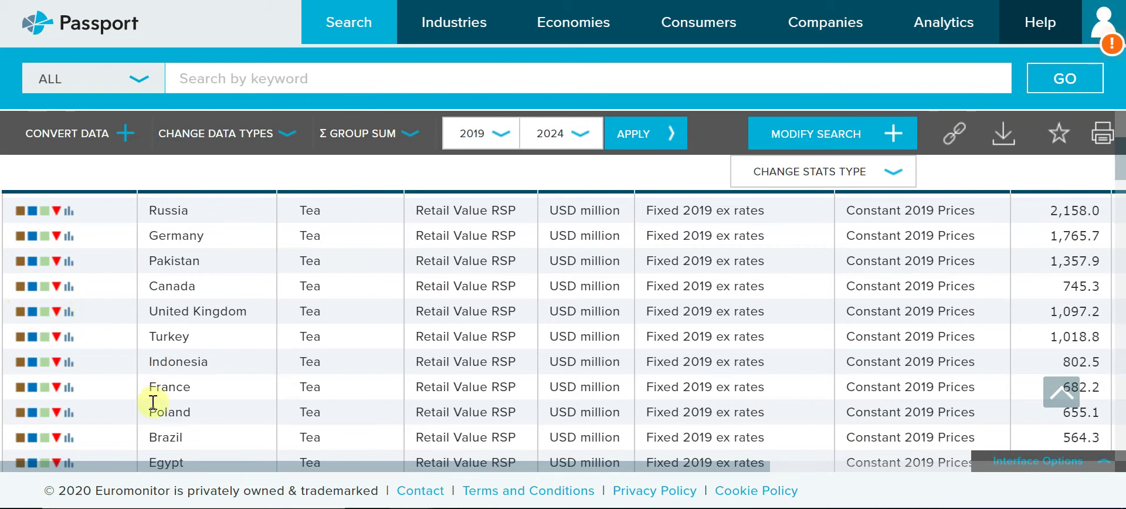
click(20, 314)
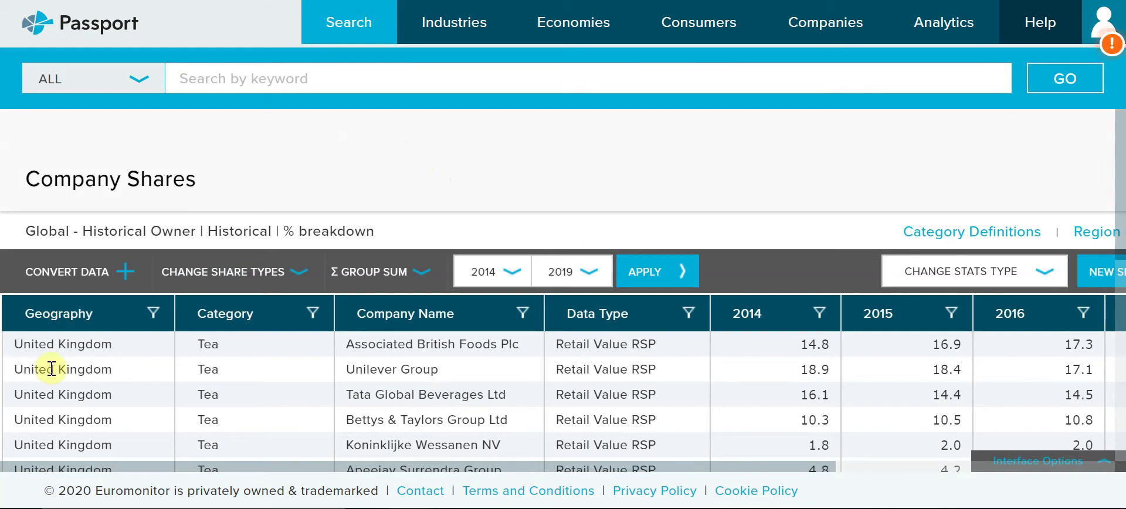
scroll(176, 360, down, 3)
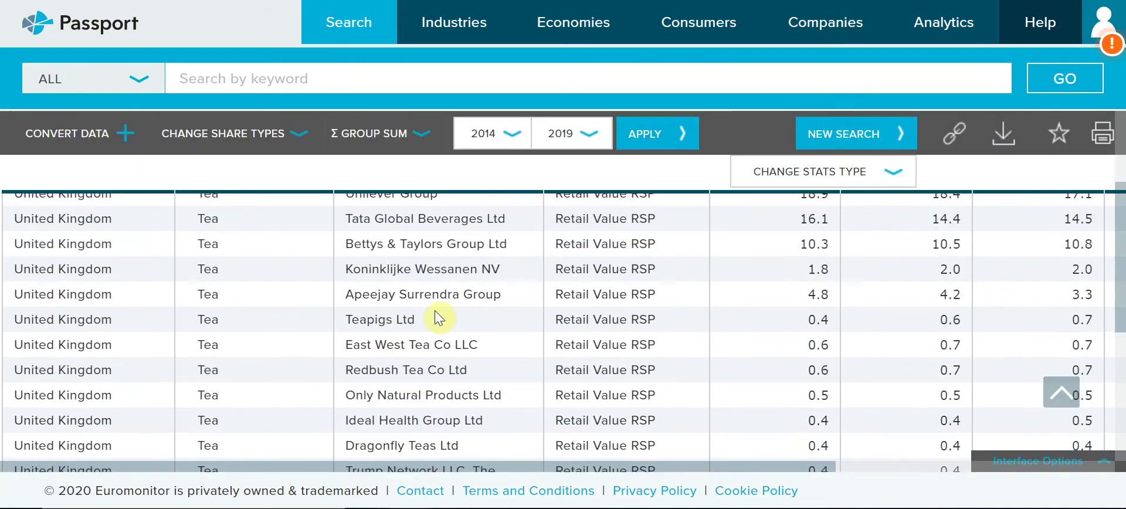
scroll(475, 290, up, 3)
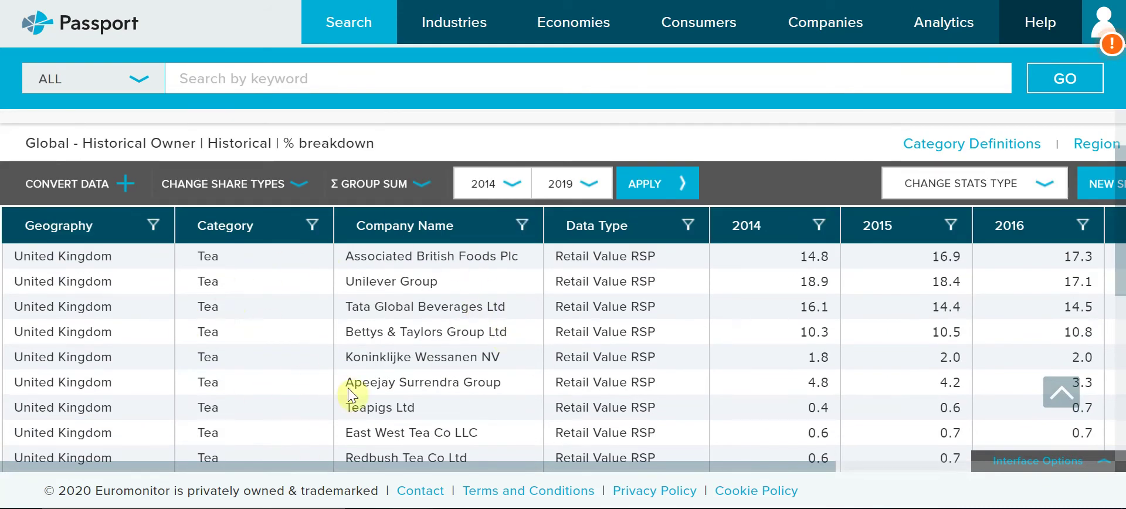
mouse_move(540, 466)
mouse_down()
mouse_move(885, 447)
mouse_move(537, 472)
mouse_up()
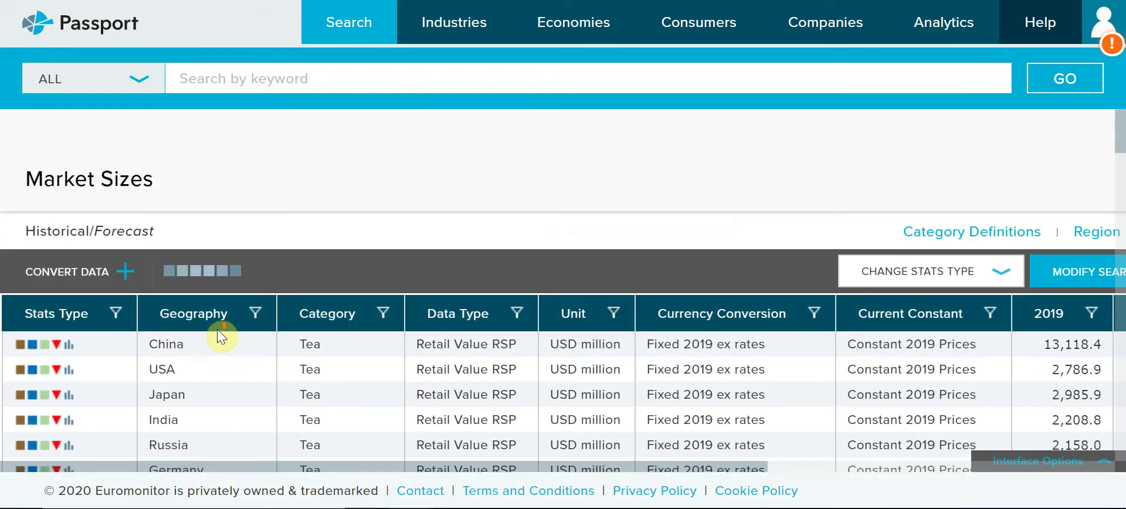
Step: Open the brand shares for tea in Japan from the market sizes table and look through the brands
scroll(217, 329, down, 3)
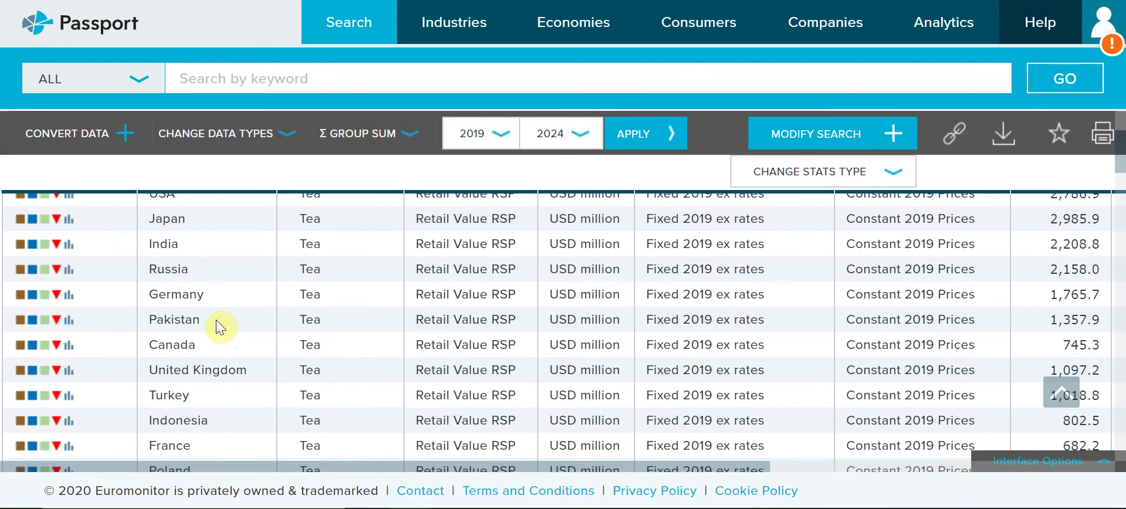
scroll(220, 321, up, 2)
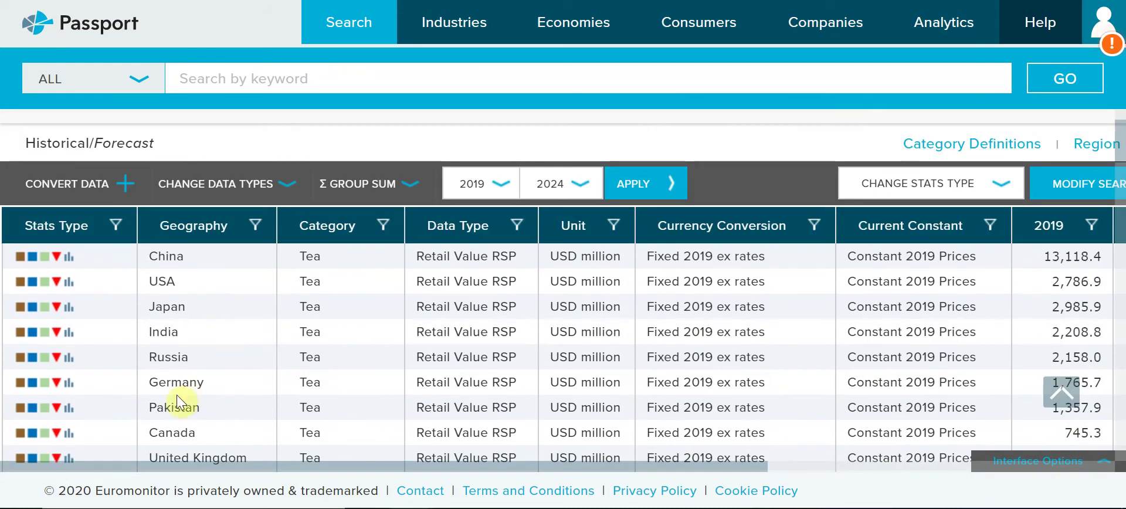
click(34, 310)
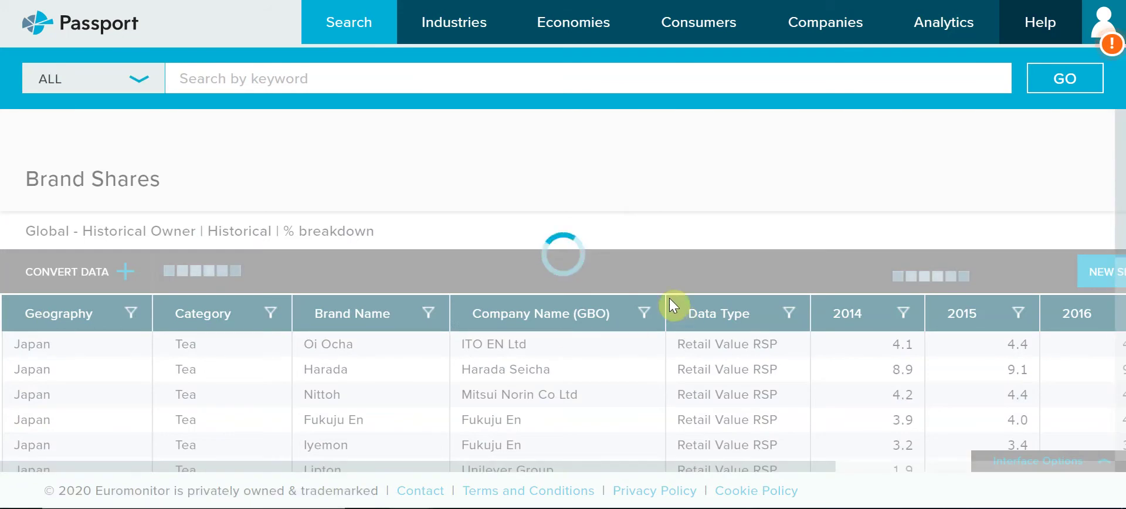
scroll(653, 285, down, 3)
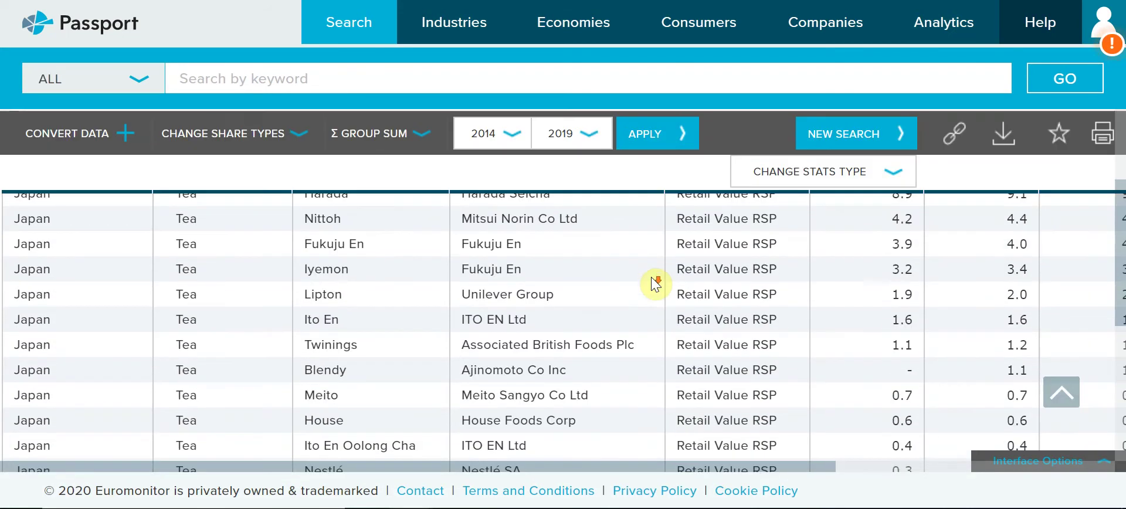
scroll(650, 284, up, 3)
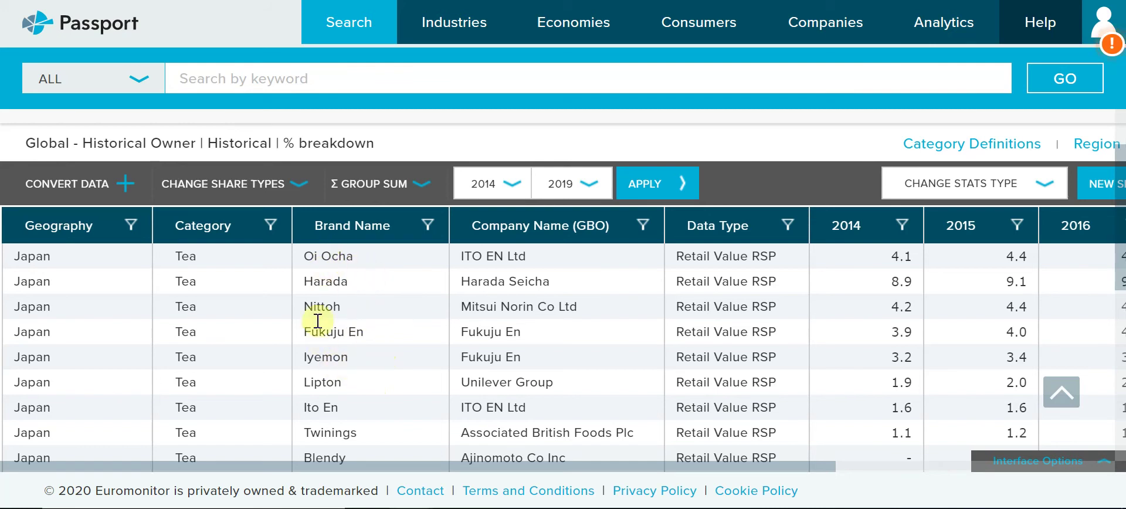
click(357, 466)
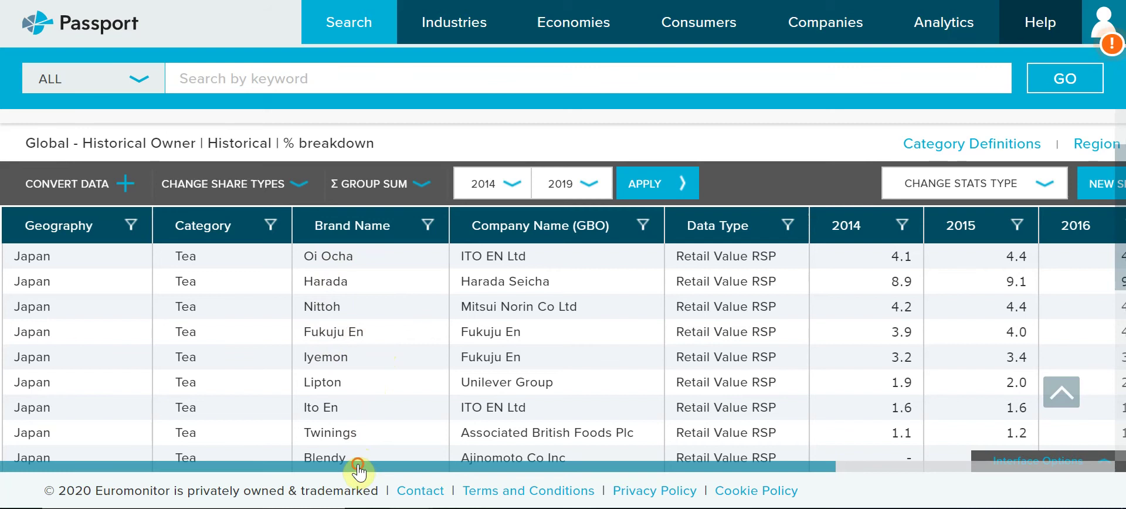
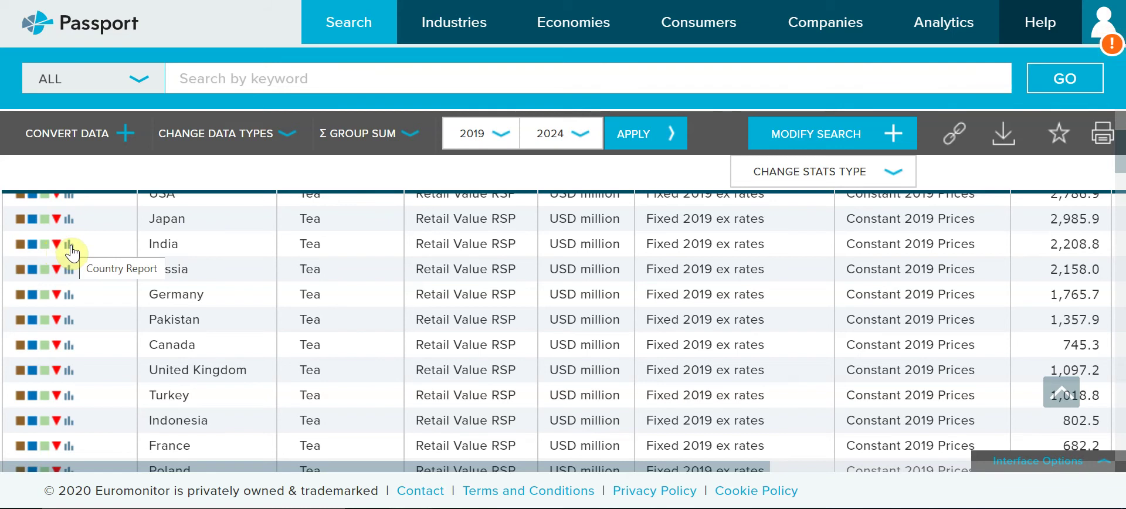
Step: Open the country report for tea in India from the market sizes table and look through its analysis
click(69, 244)
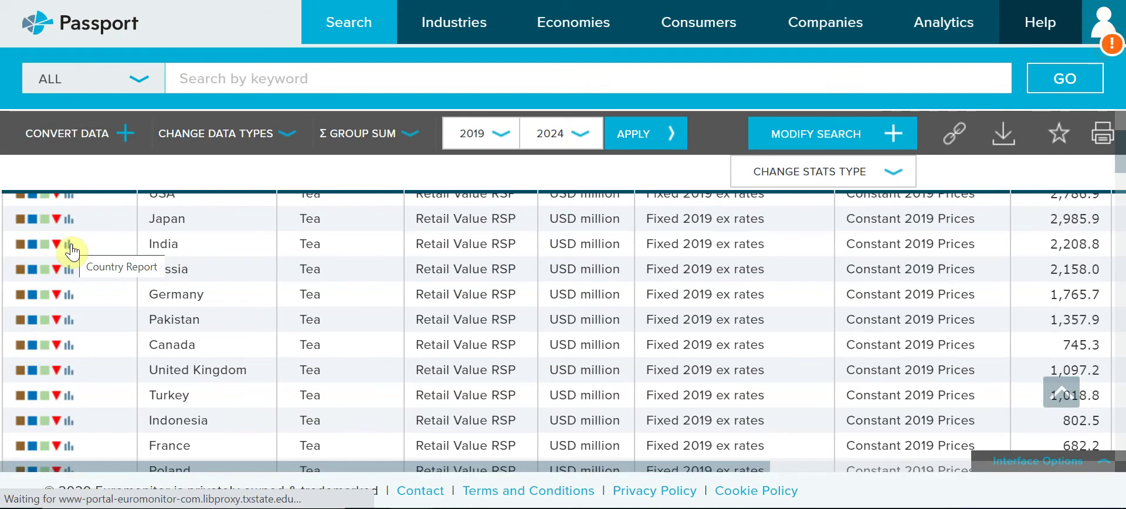
click(70, 246)
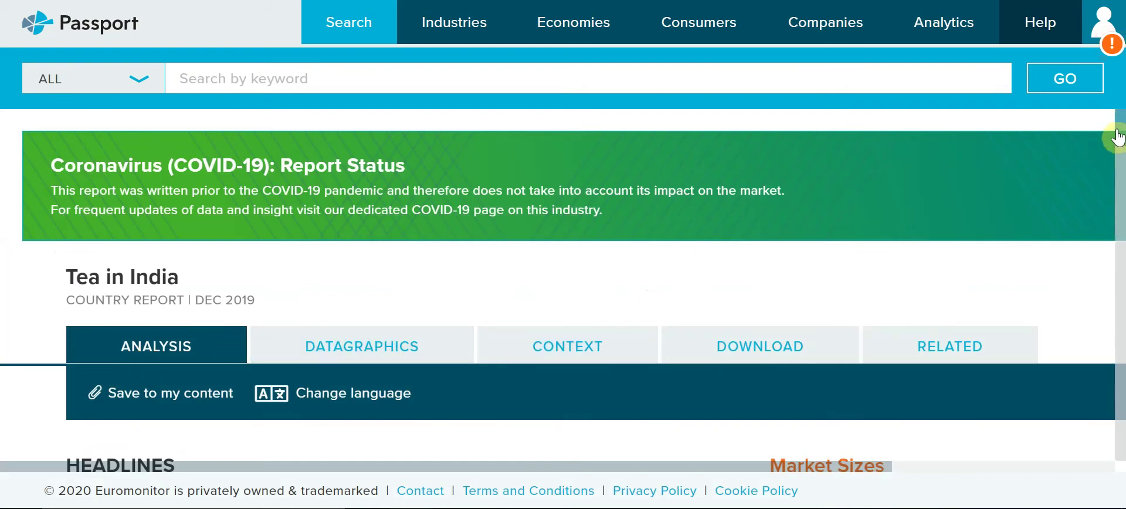
mouse_move(1119, 130)
mouse_down()
mouse_move(1120, 332)
mouse_move(1114, 148)
mouse_up()
Step: Show the datagraphics of the Tea in India report and examine the tea sales and sales performance charts
click(346, 181)
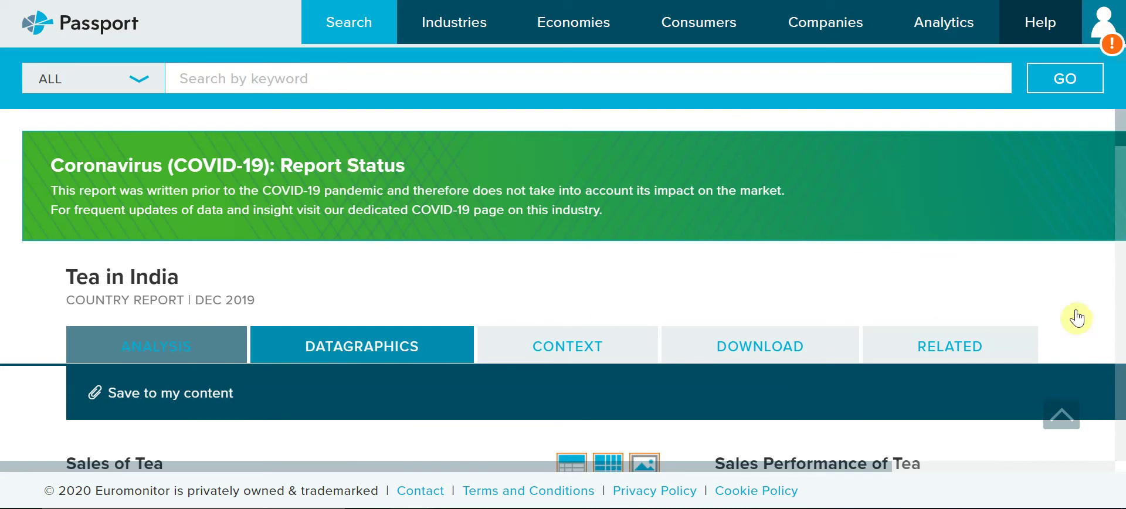
drag(1120, 133, 1119, 153)
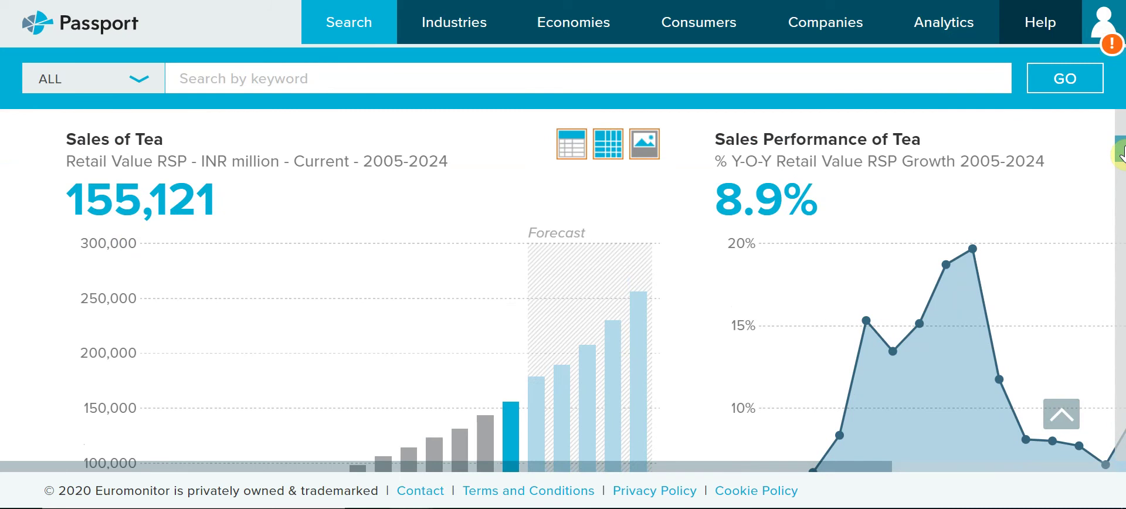
drag(1121, 159, 1120, 114)
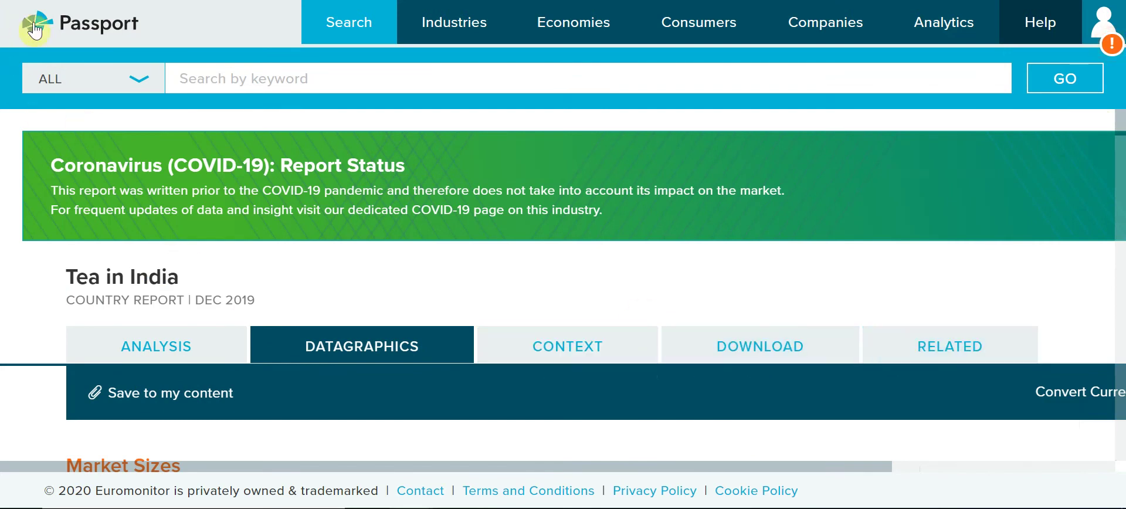
Step: Return to the Passport home page and go to the Search Statistics section
click(69, 34)
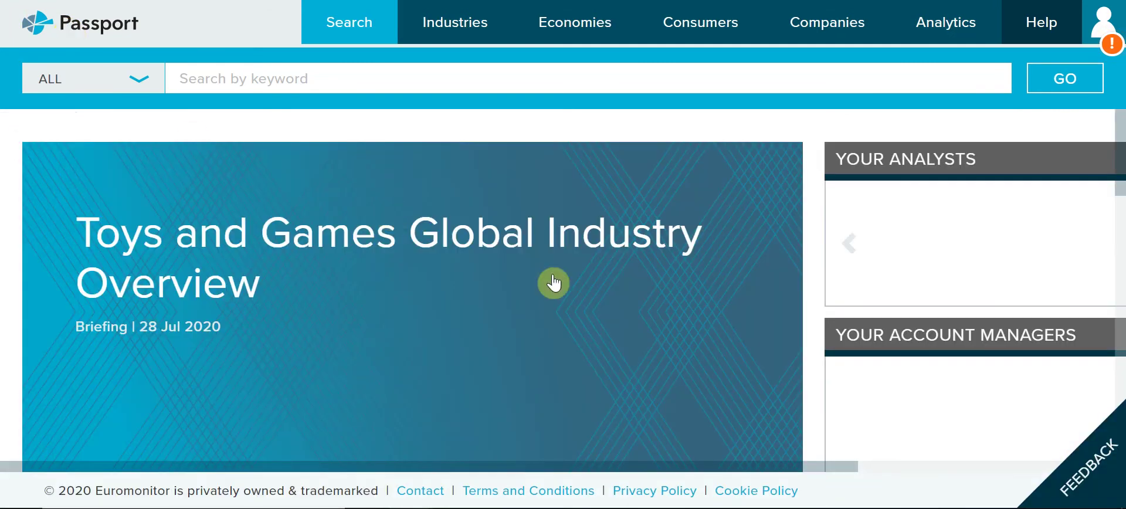
drag(561, 473, 493, 497)
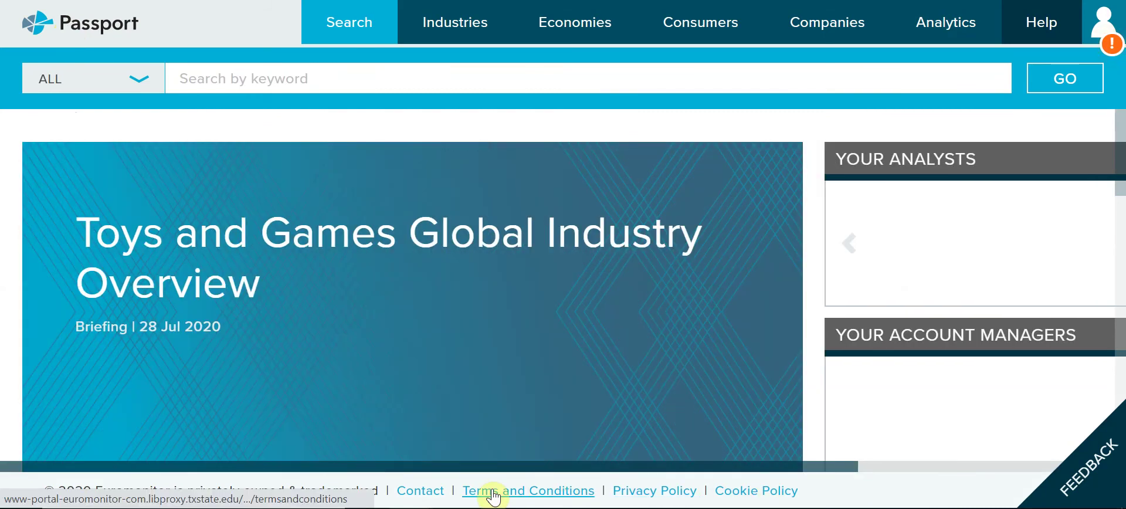
drag(562, 475, 754, 468)
drag(1115, 126, 1118, 234)
drag(786, 470, 540, 476)
scroll(338, 283, down, 5)
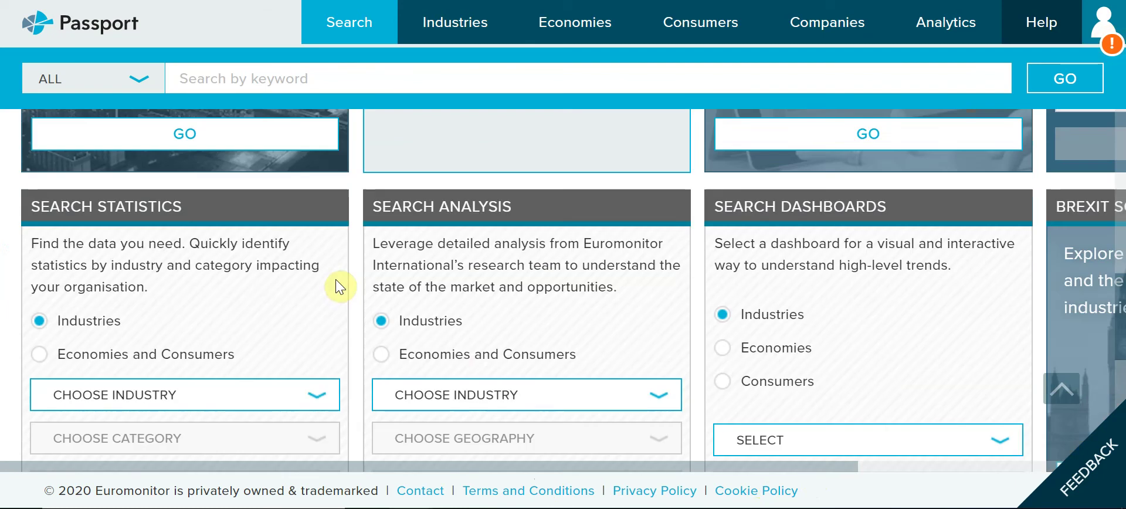
scroll(333, 277, down, 2)
scroll(284, 252, up, 2)
scroll(258, 244, down, 2)
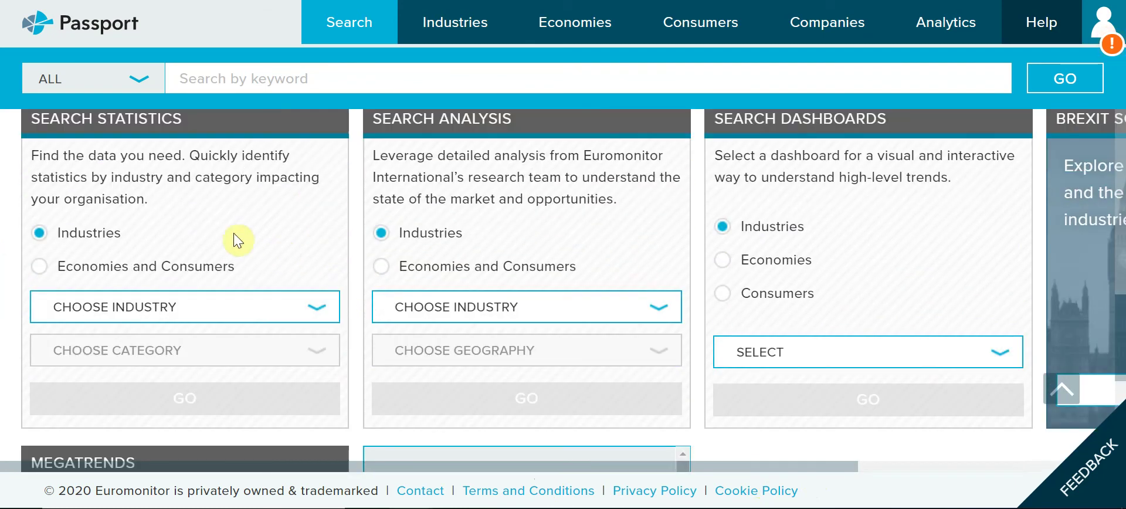
Step: Set the statistics search to Economies and Consumers with Income and Expenditure as the topic
click(39, 267)
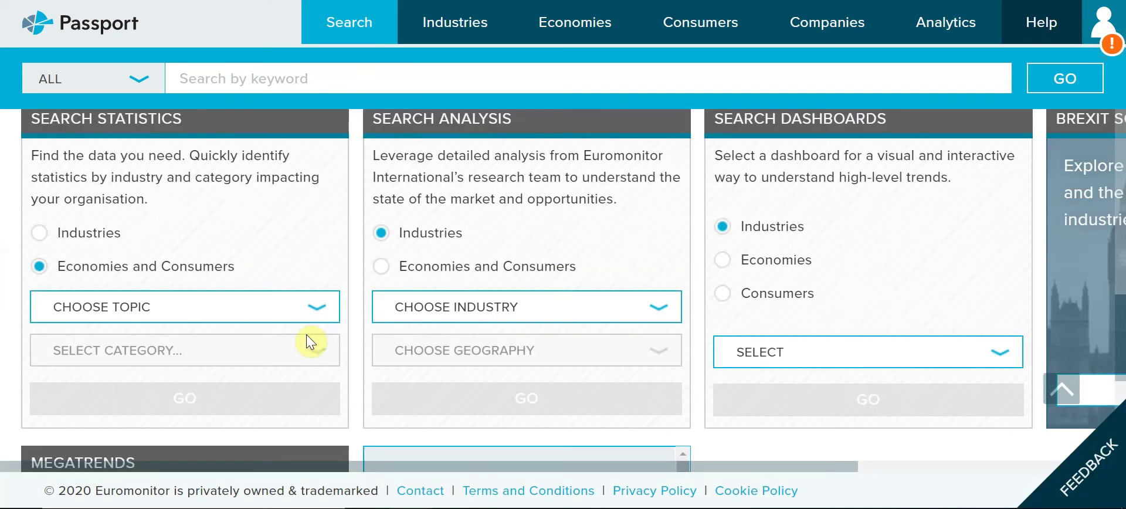
click(315, 317)
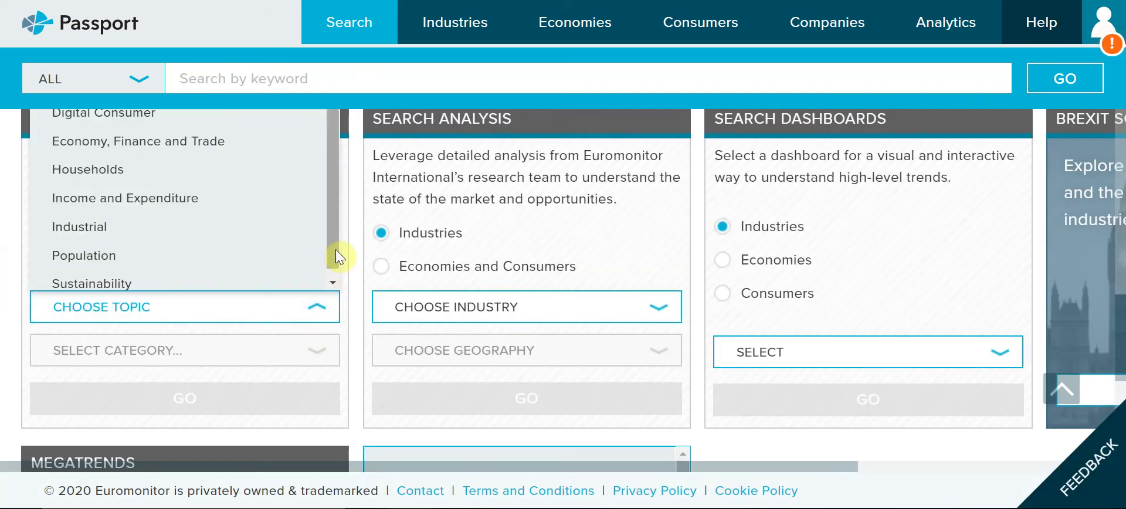
scroll(269, 235, up, 2)
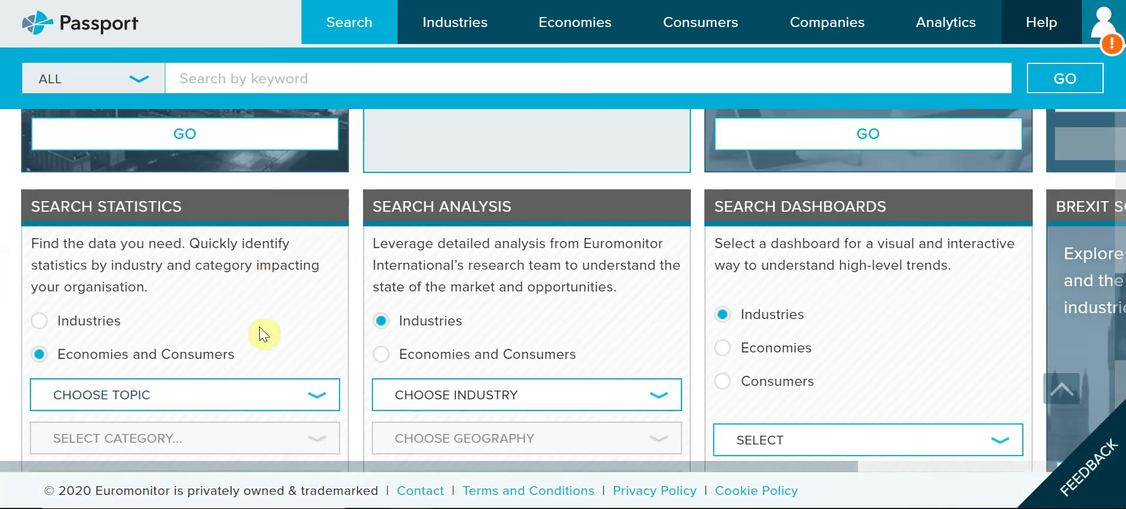
click(318, 396)
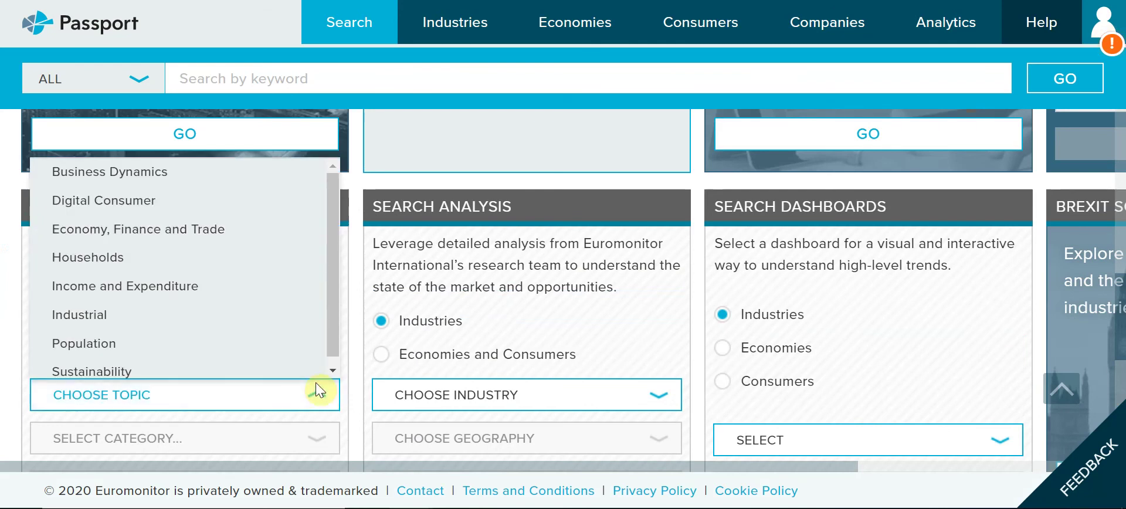
click(316, 398)
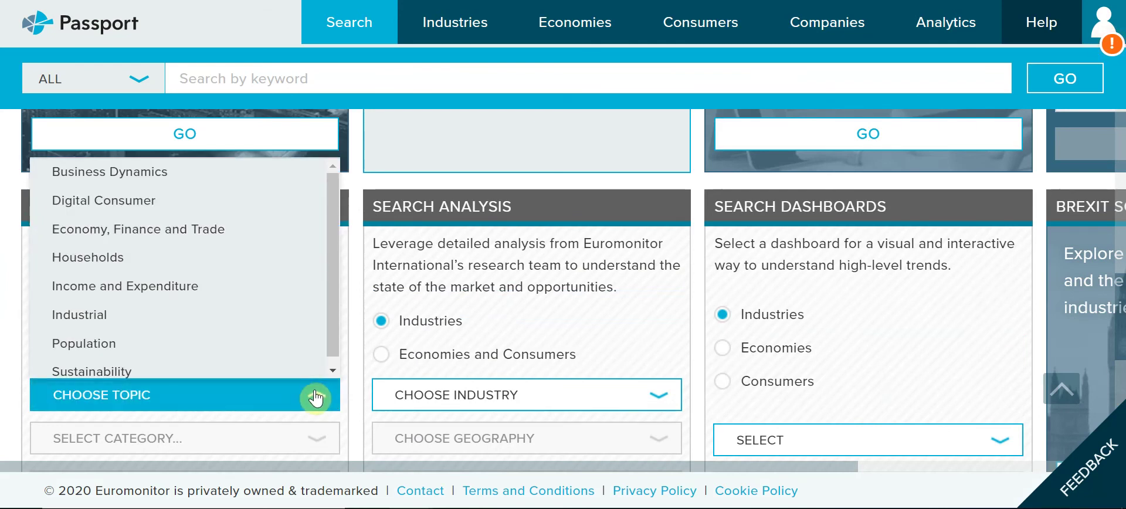
click(158, 293)
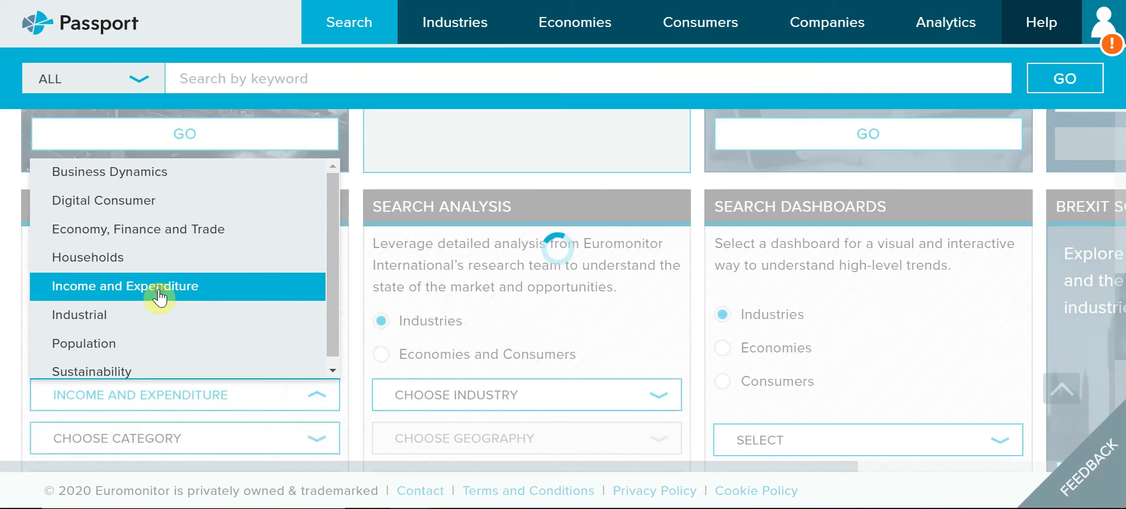
scroll(234, 299, down, 2)
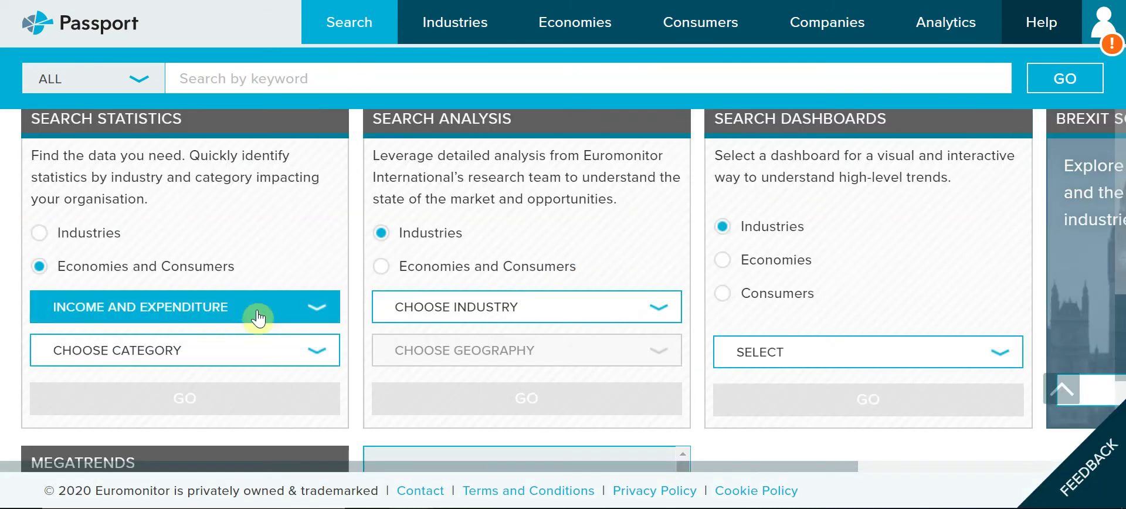
Step: Choose Disposable Income as the category and run the statistics search
click(315, 362)
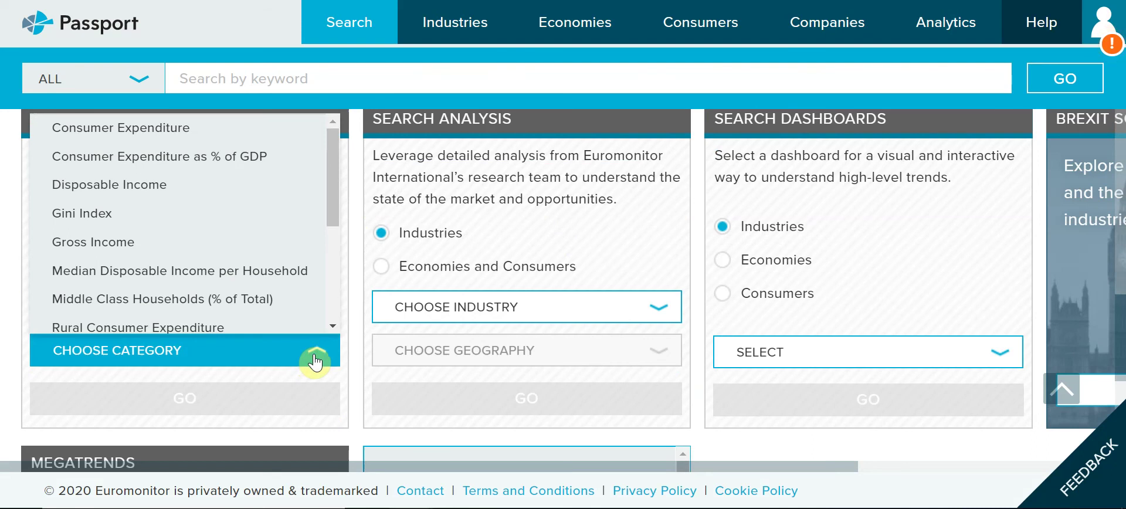
click(146, 188)
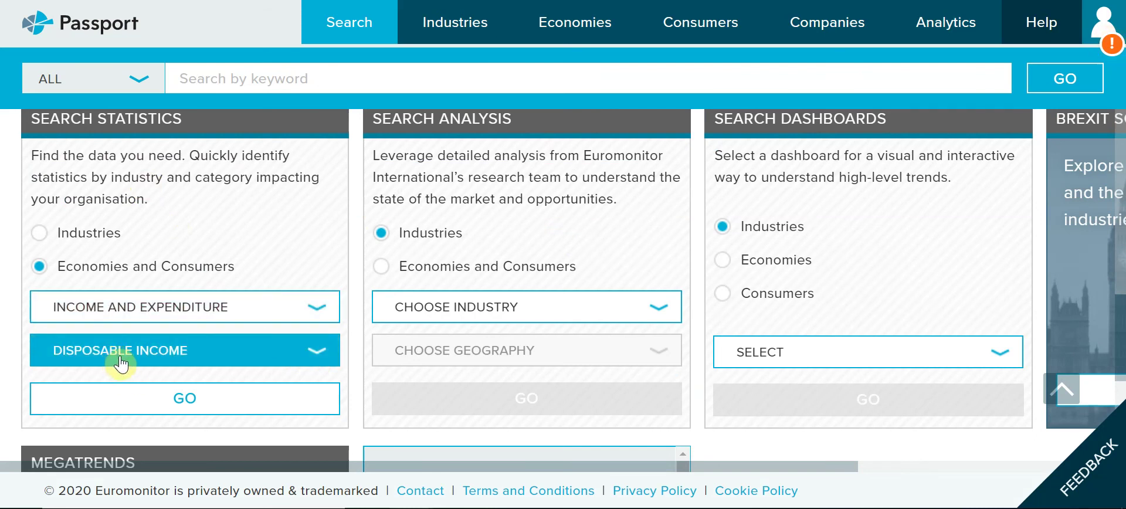
click(185, 400)
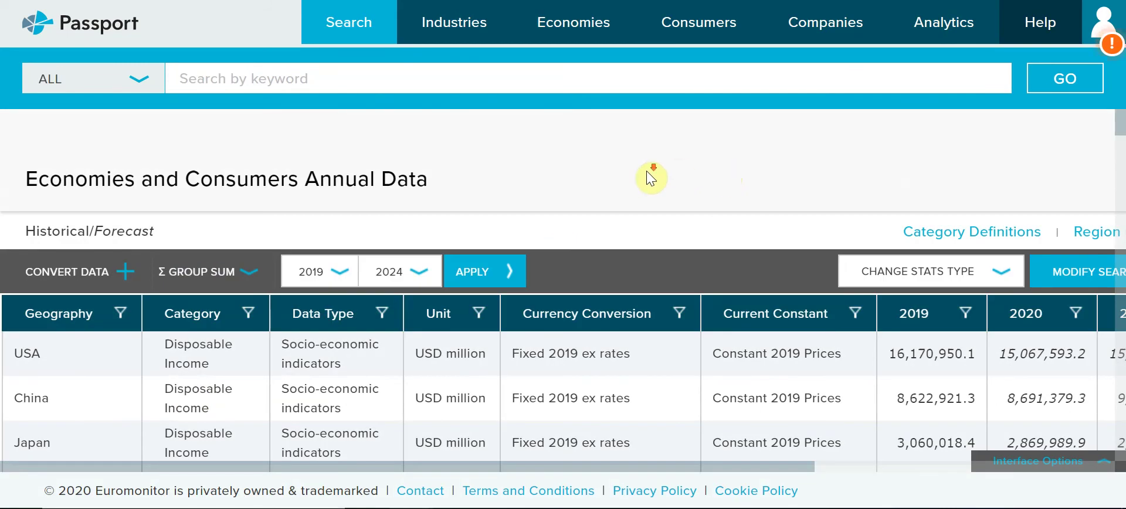
Step: Examine the disposable income table across the countries and the 2019 to 2024 year columns
scroll(646, 171, down, 3)
scroll(163, 278, up, 3)
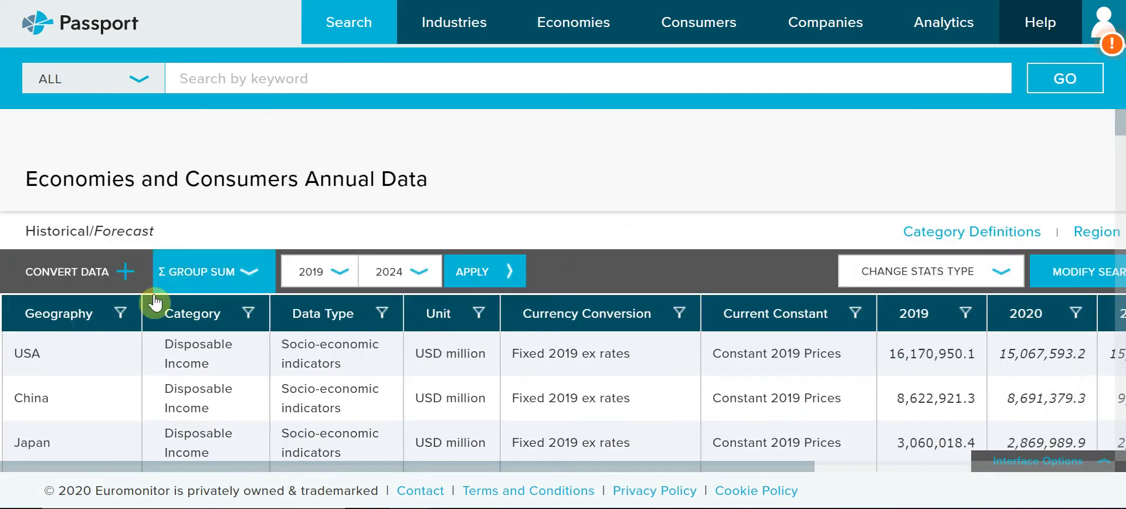
scroll(60, 364, down, 2)
scroll(249, 410, down, 2)
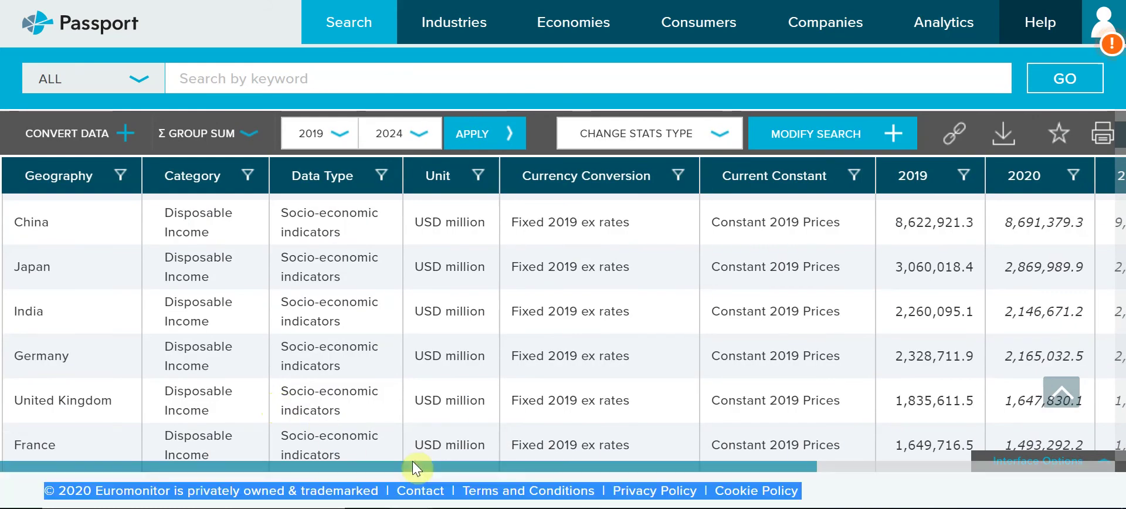
drag(476, 460, 839, 461)
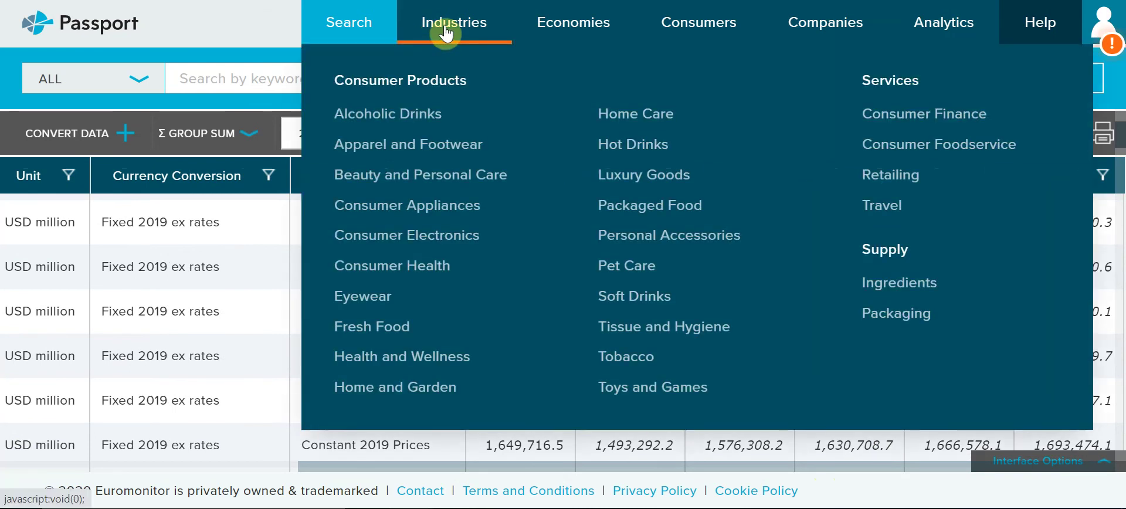
Step: Open the Hot Drinks industry page under Consumer Products and look through its sections
mouse_move(574, 30)
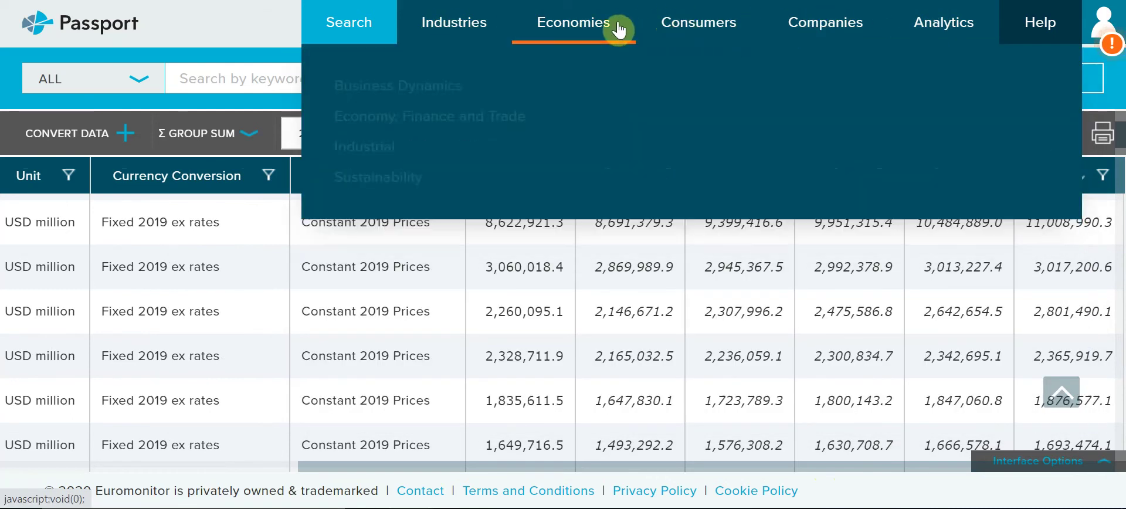
mouse_move(469, 26)
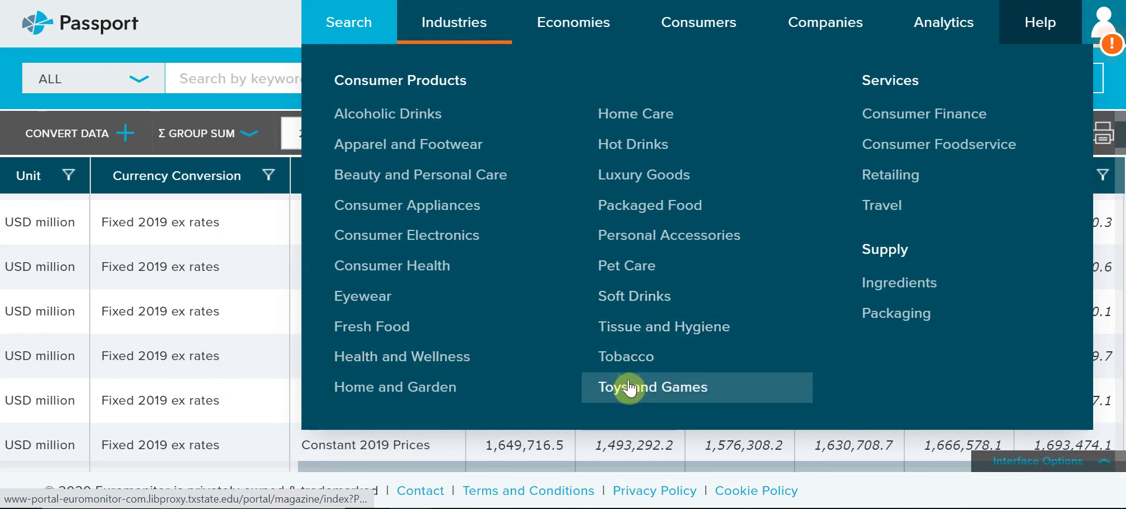
click(617, 149)
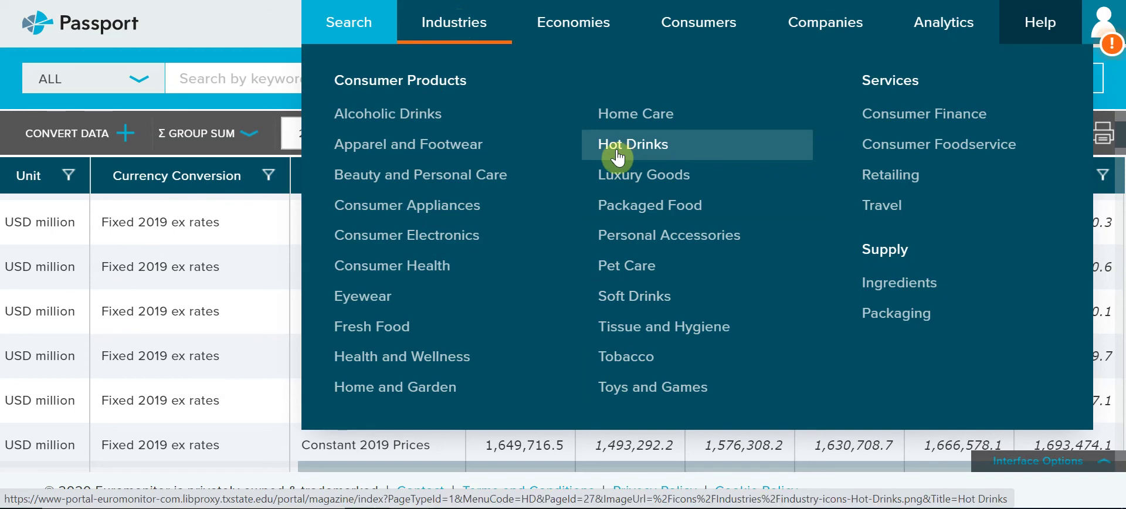
click(617, 157)
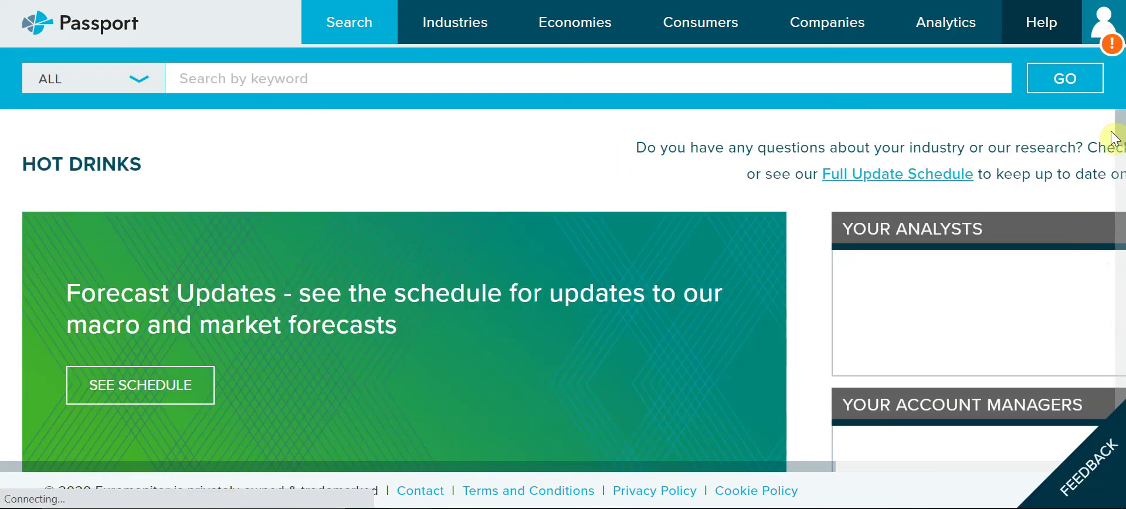
drag(1115, 139, 1120, 297)
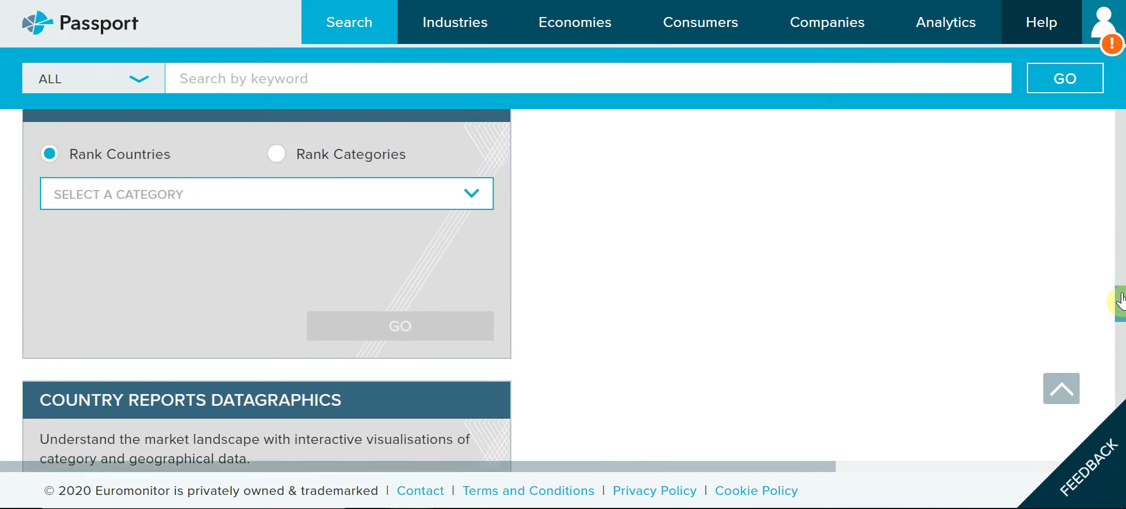
drag(1120, 281, 1120, 247)
drag(1119, 241, 1119, 106)
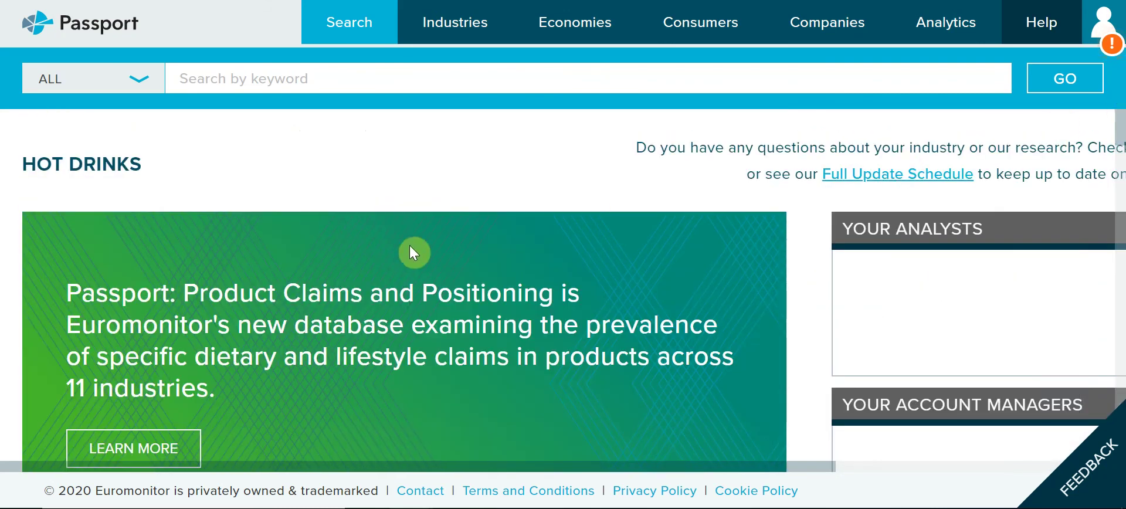